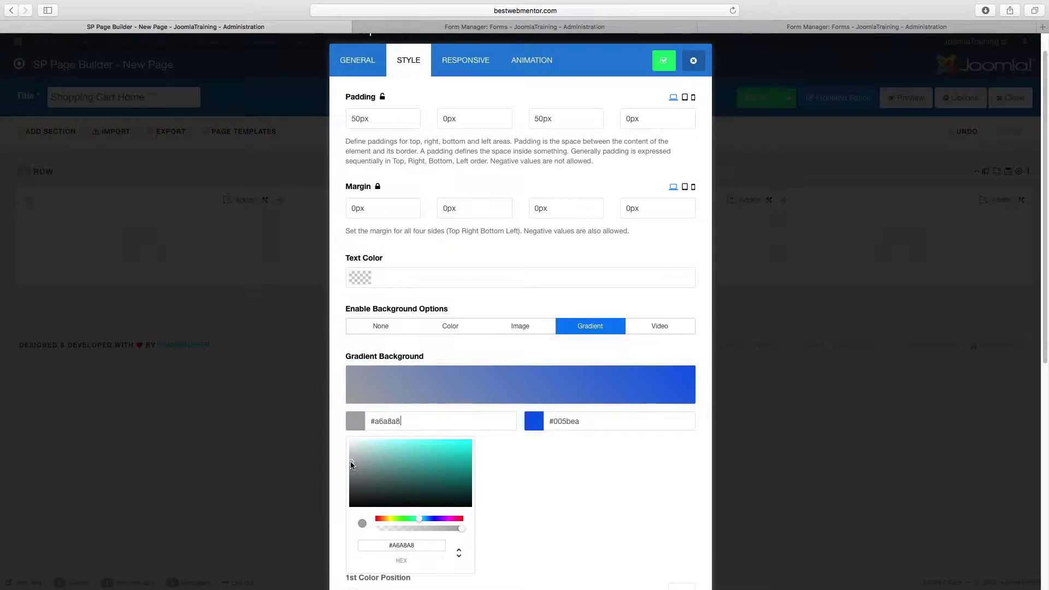
Set the second color of the row's gradient background to dark gray #353535
left_click(582, 422)
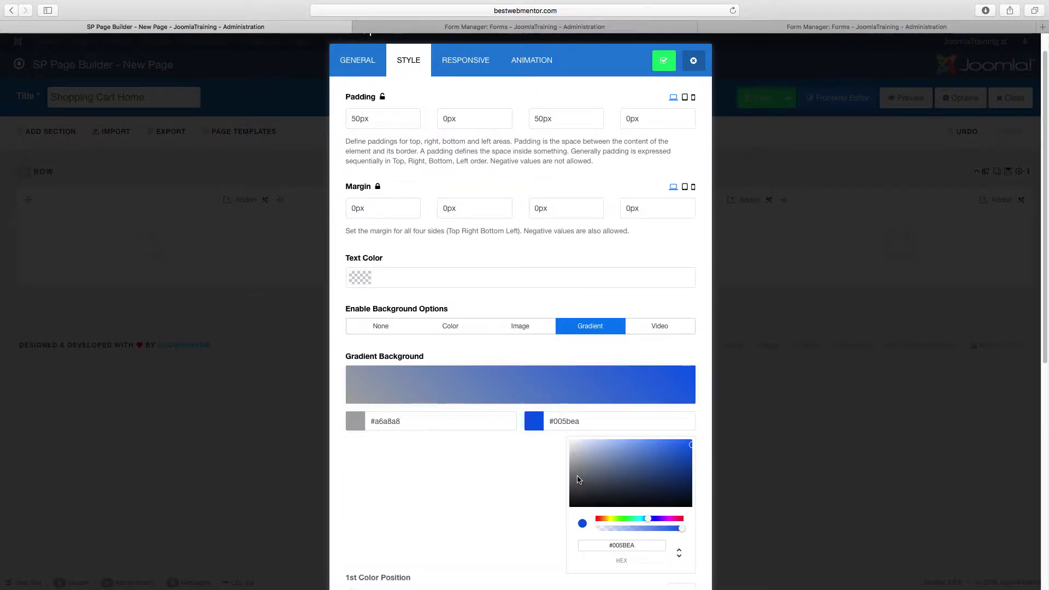
left_click_drag(579, 476, 567, 459)
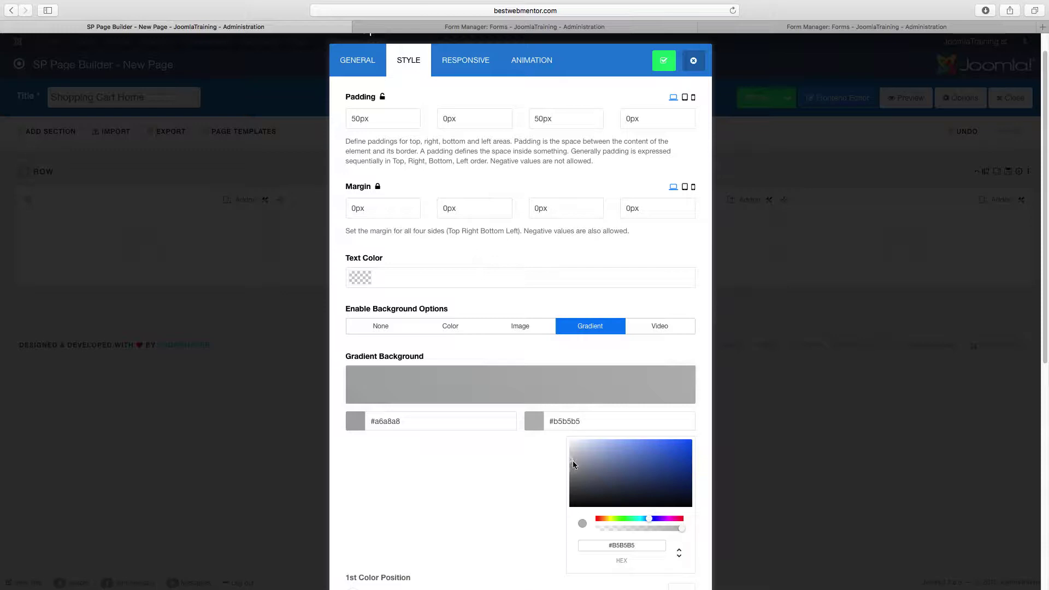
left_click_drag(572, 463, 569, 495)
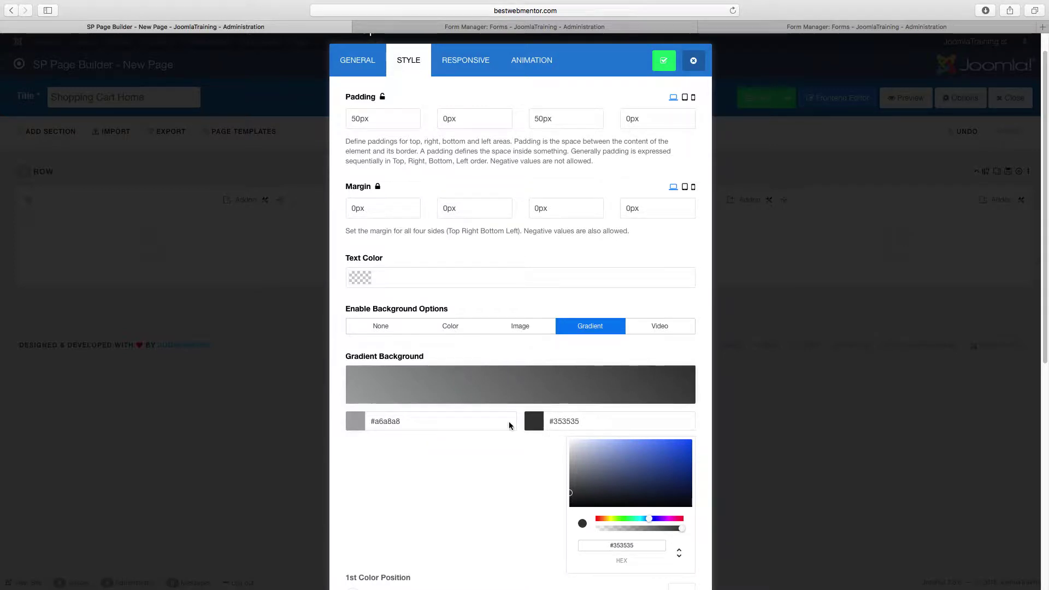
Set the first color of the row's gradient background to blue #1e5bb9
left_click(495, 421)
left_click(411, 421)
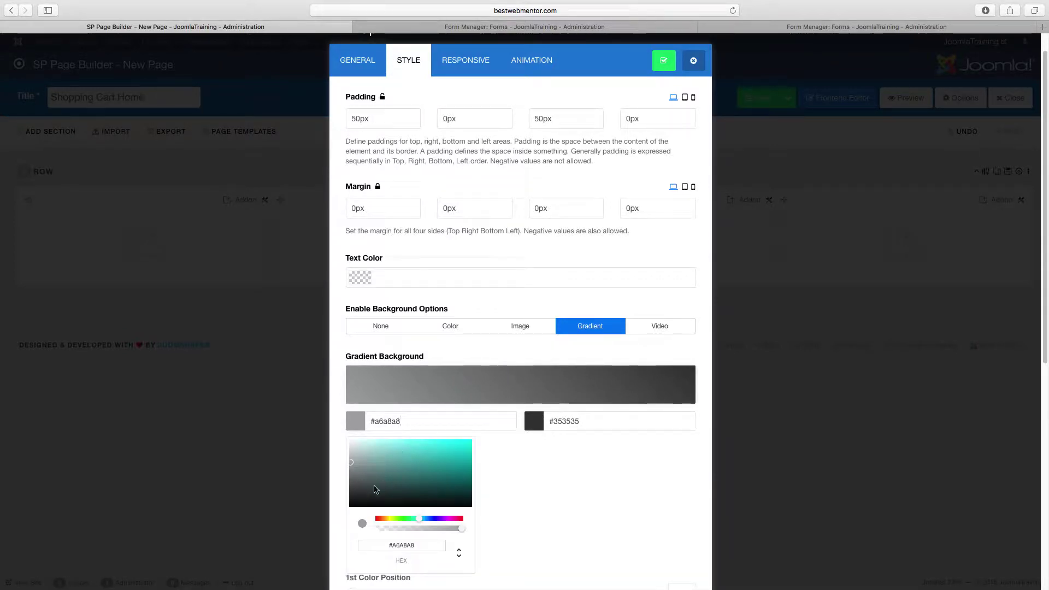
left_click_drag(418, 516, 383, 519)
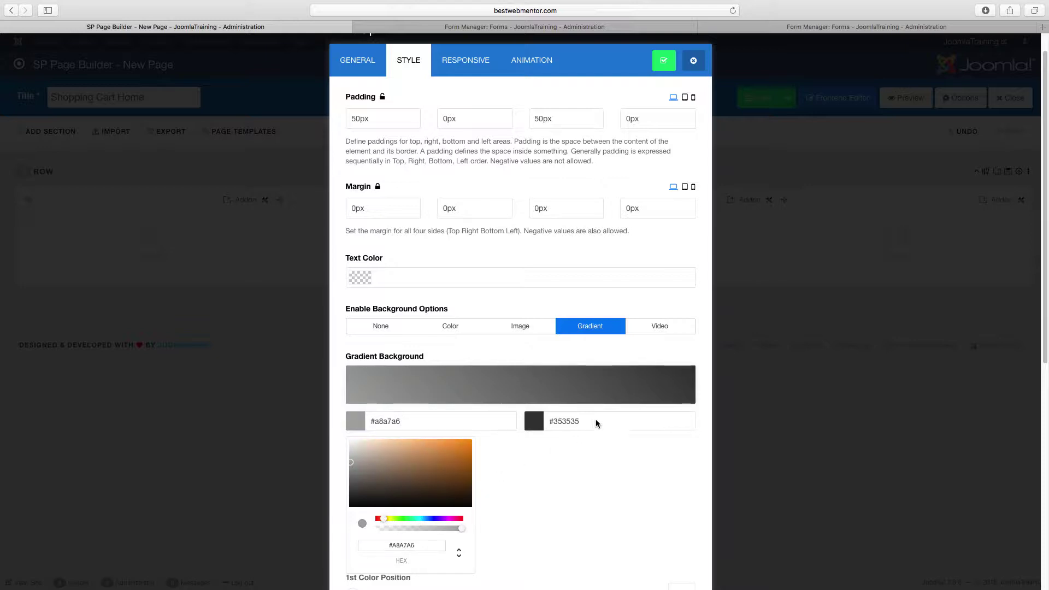
left_click_drag(385, 517, 428, 519)
left_click_drag(382, 487, 452, 461)
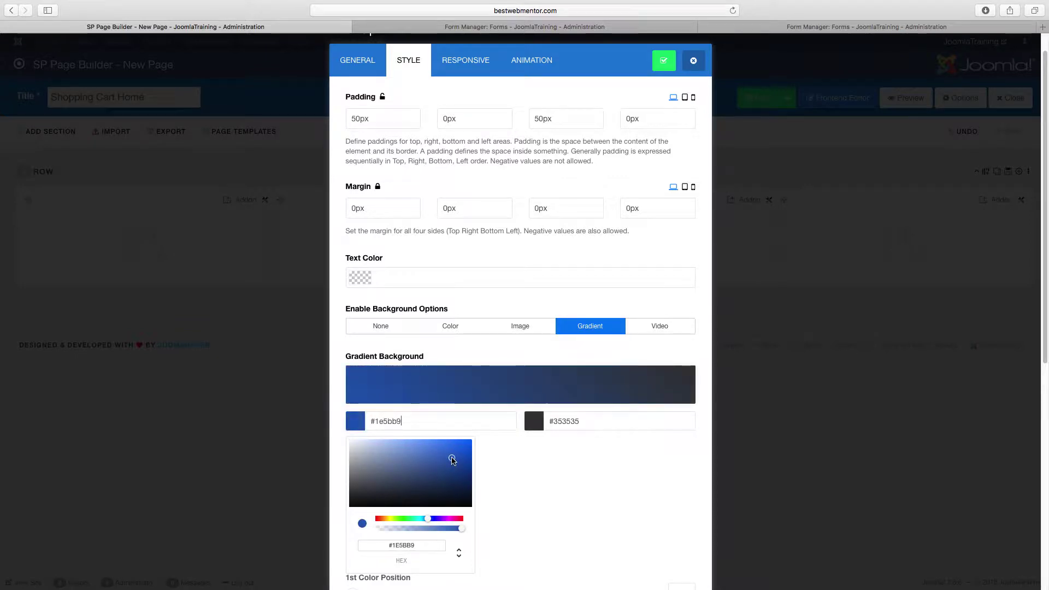
Set the second color of the row's gradient background to orange #f57c00
left_click(561, 421)
left_click(562, 420)
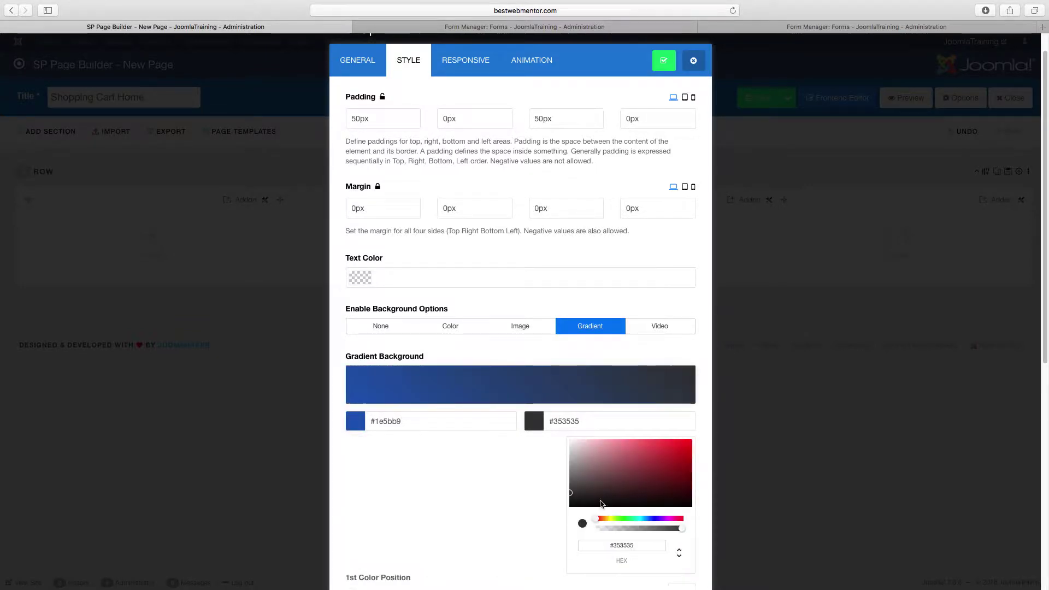
left_click(602, 519)
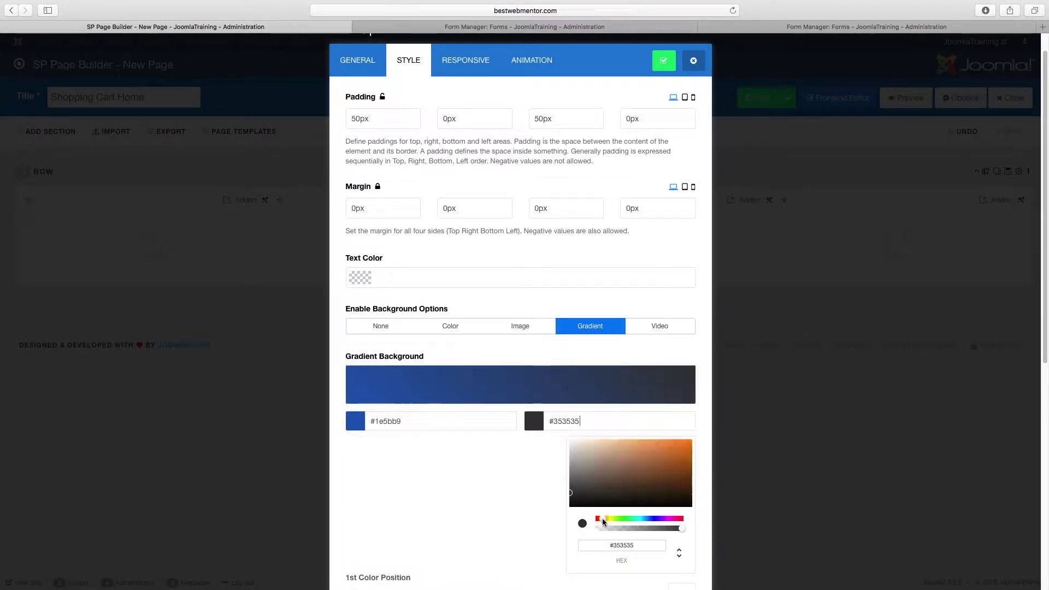
left_click_drag(662, 474, 696, 441)
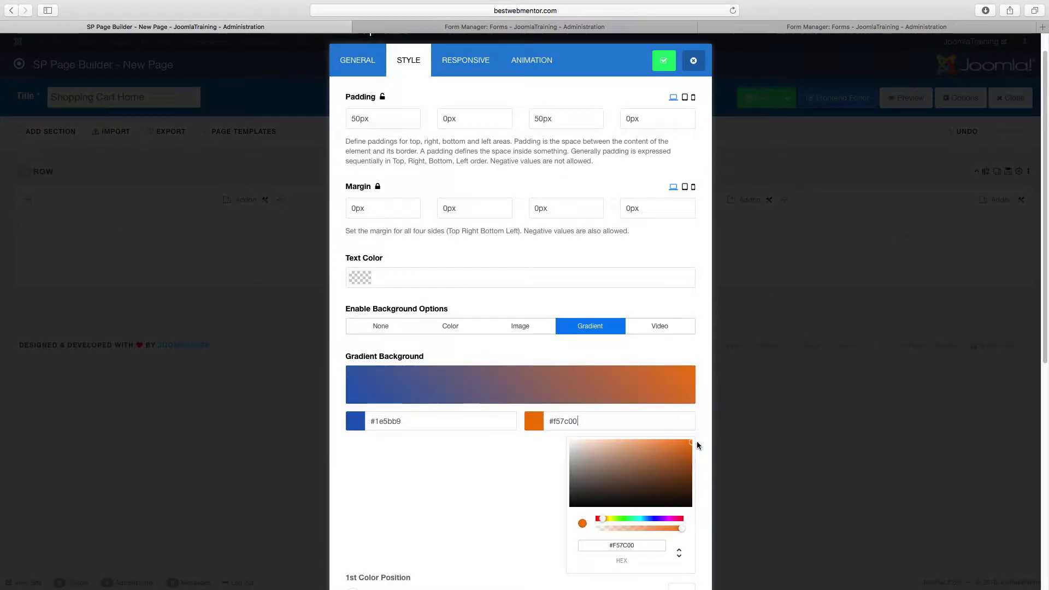
left_click(687, 312)
Enable the row's top shape divider and set its shape to Clouds Opacity, leaving Bring to Front off
scroll(549, 484, "down", 5)
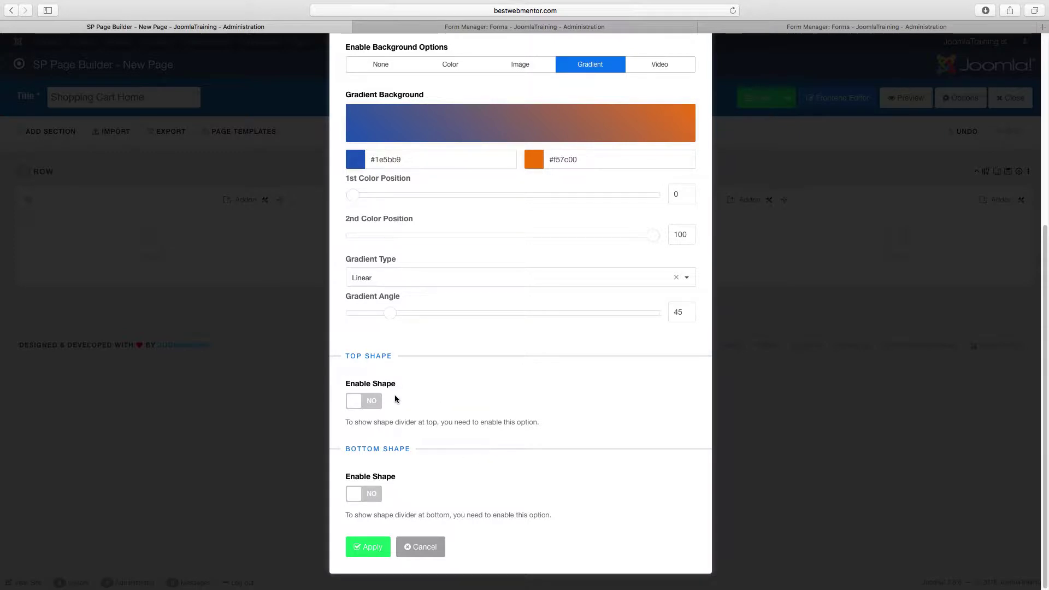
left_click(376, 402)
scroll(445, 399, "down", 5)
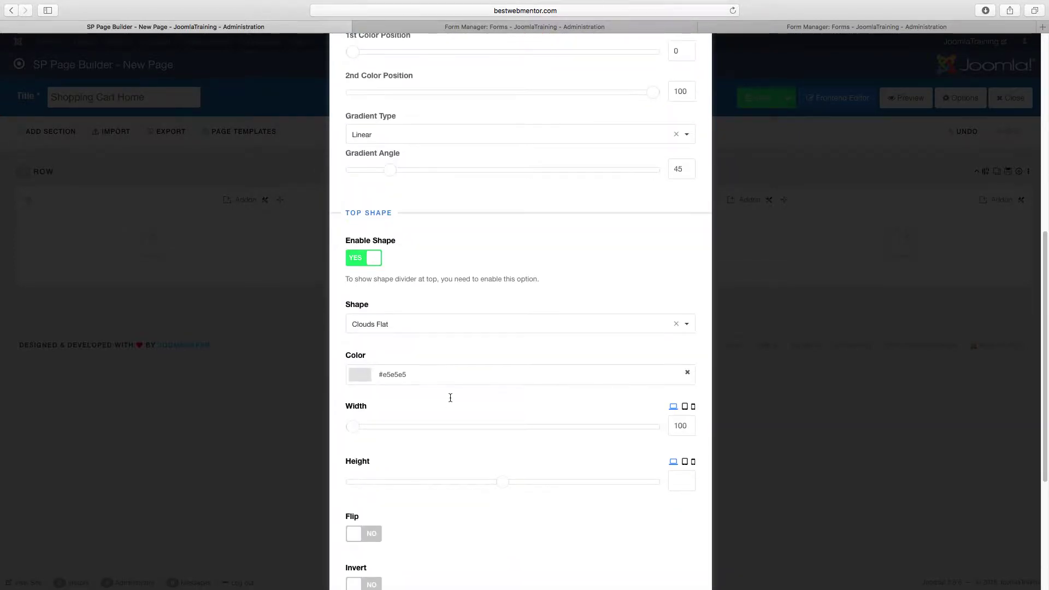
left_click(410, 325)
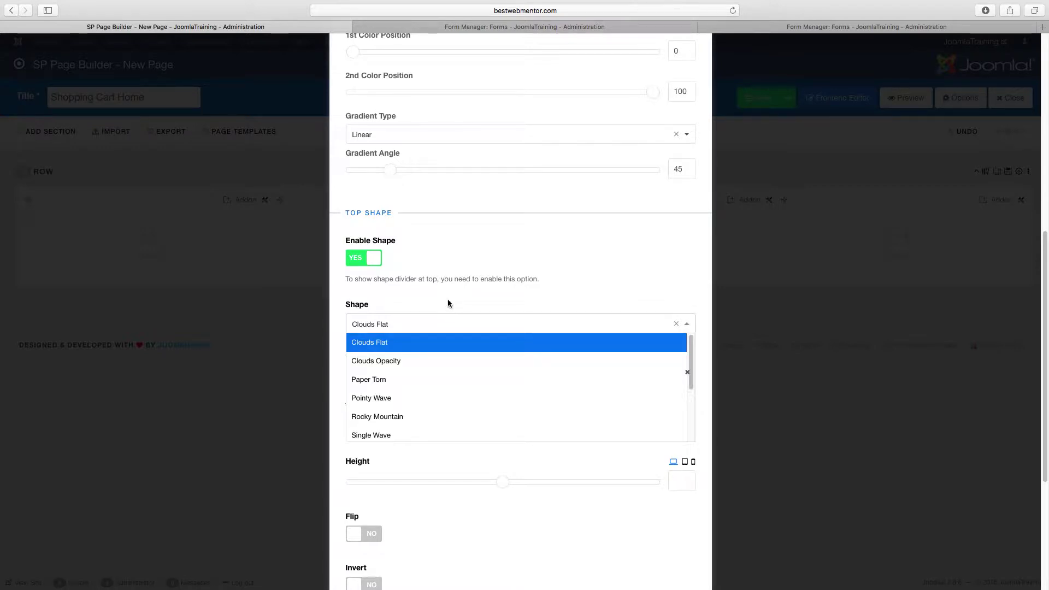
left_click(427, 362)
scroll(429, 349, "down", 5)
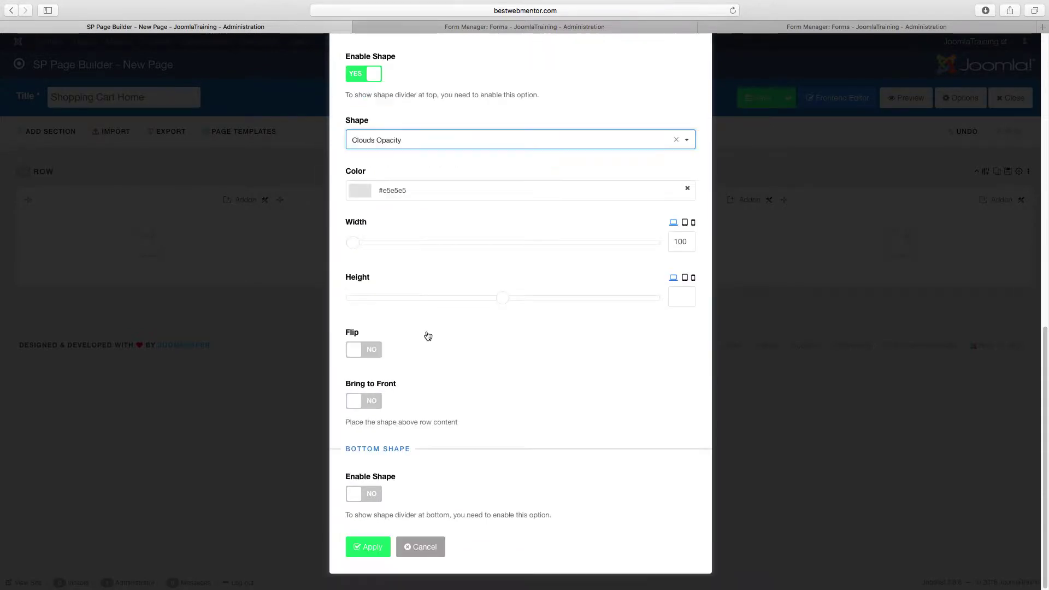
left_click(377, 405)
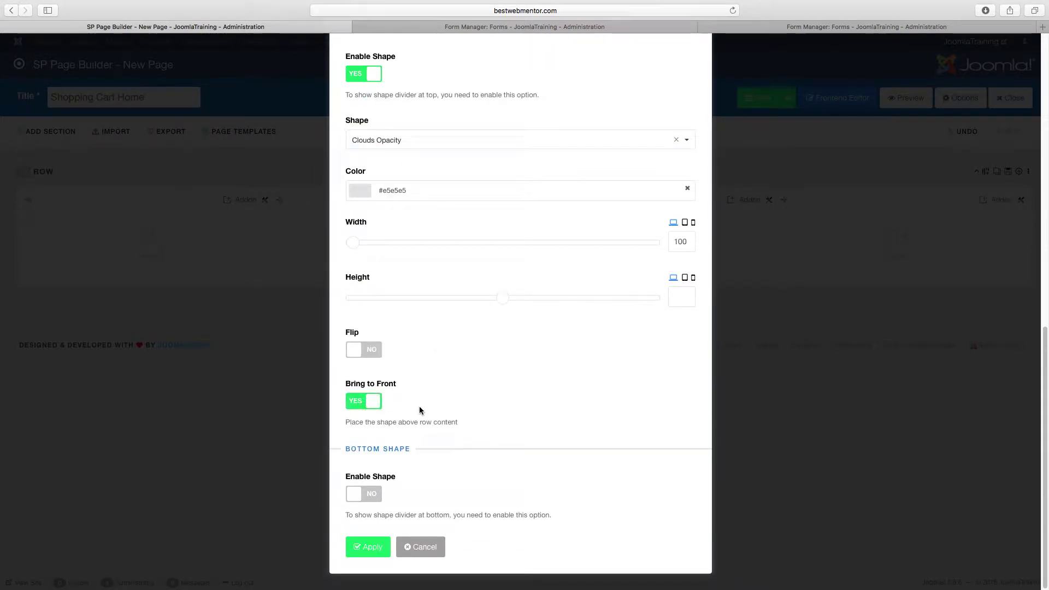
left_click(358, 403)
Enable the row's bottom shape divider with its default Clouds Opacity shape and apply the row settings
left_click(377, 494)
scroll(458, 429, "down", 4)
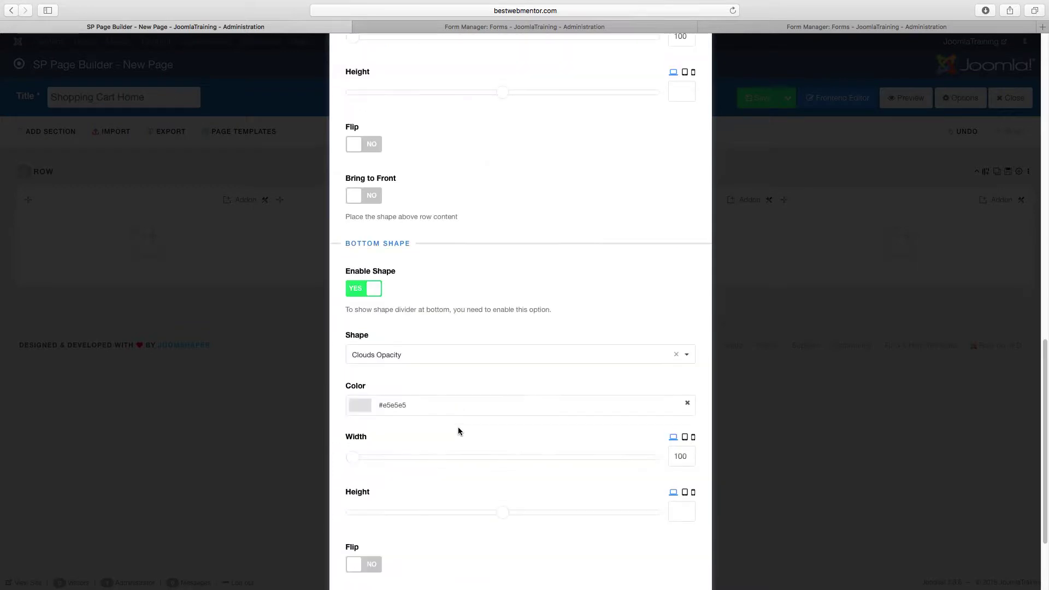
scroll(458, 431, "down", 2)
scroll(404, 470, "down", 1)
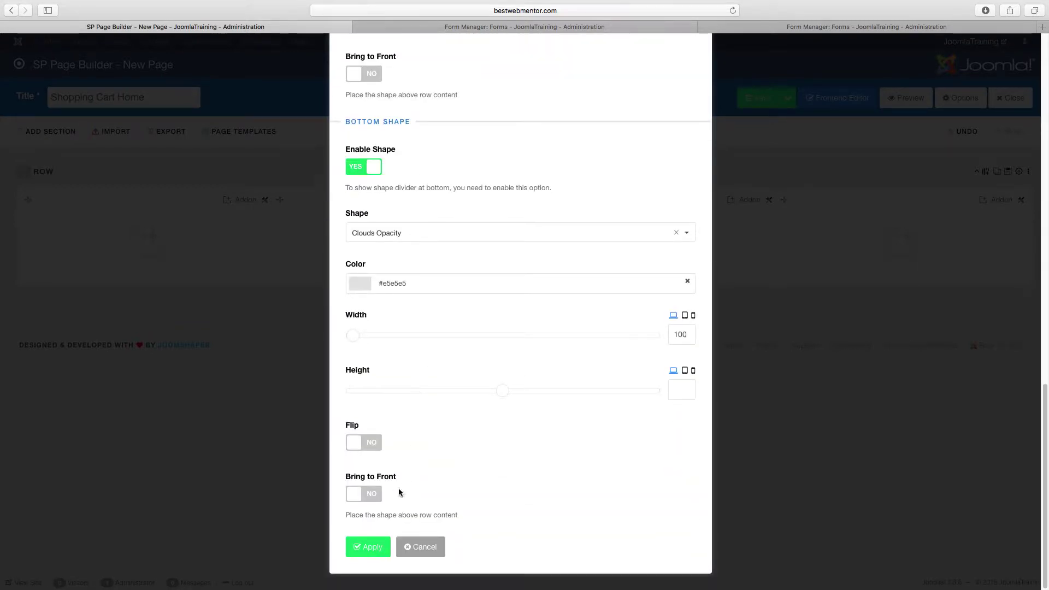
left_click(375, 548)
Save the page, preview it on the site, and return to the page editor
left_click(757, 99)
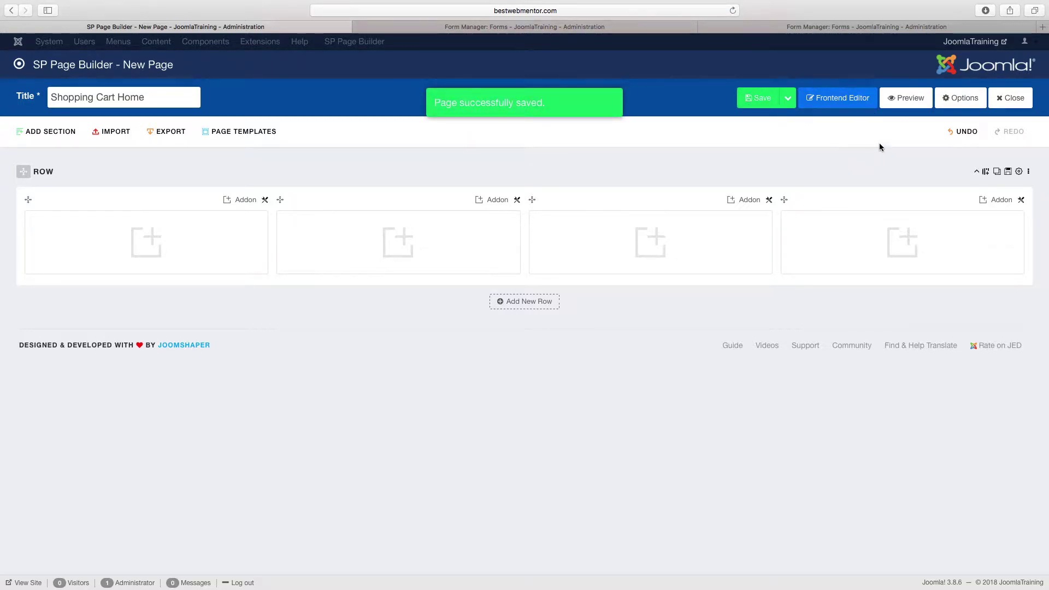
left_click(910, 98)
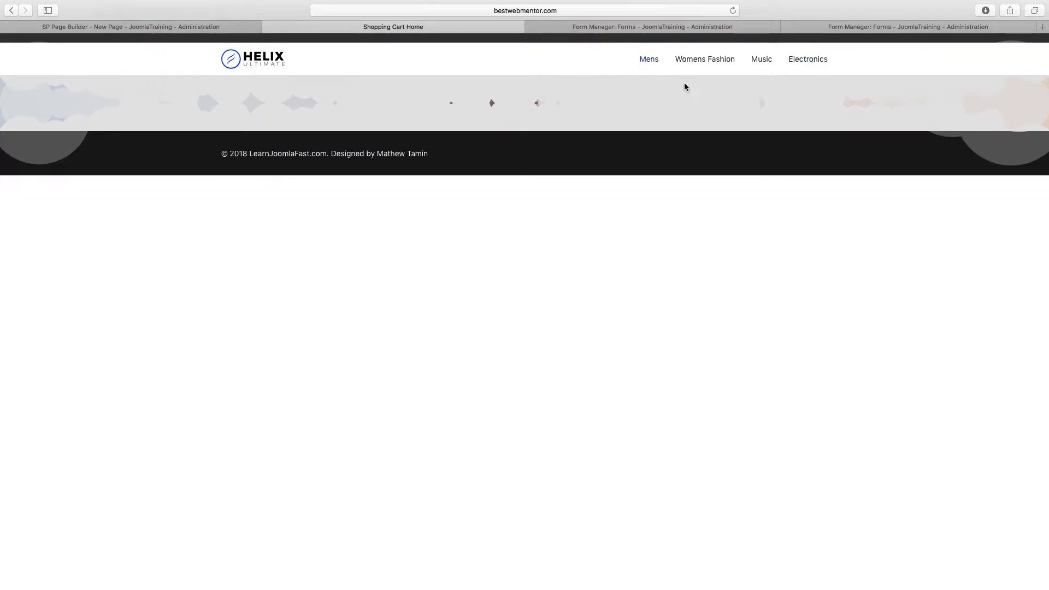
left_click(162, 30)
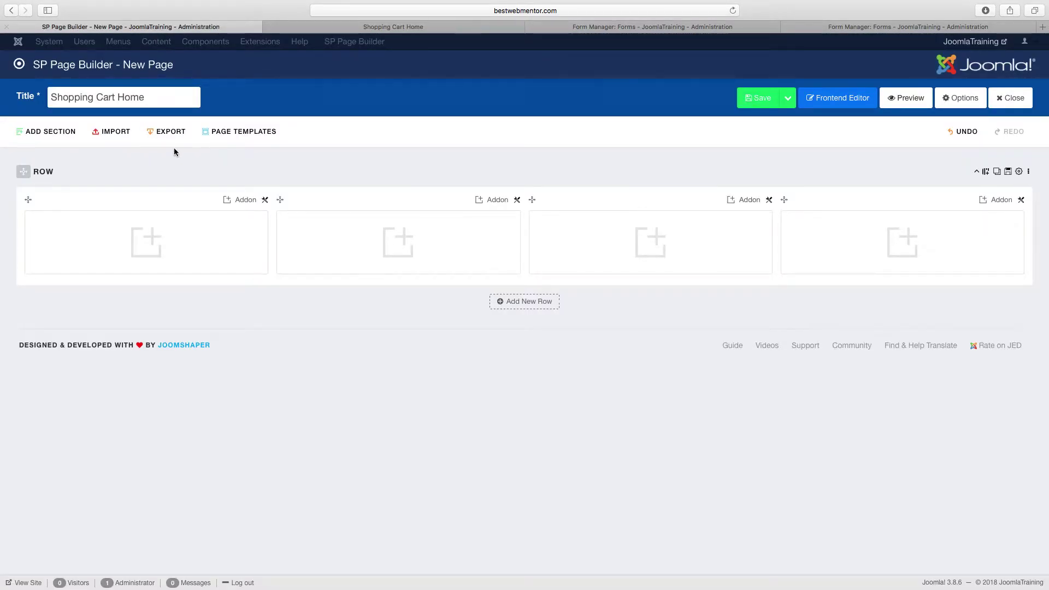
Search the addons for "image" and add an Image addon to the row's first column
left_click(158, 246)
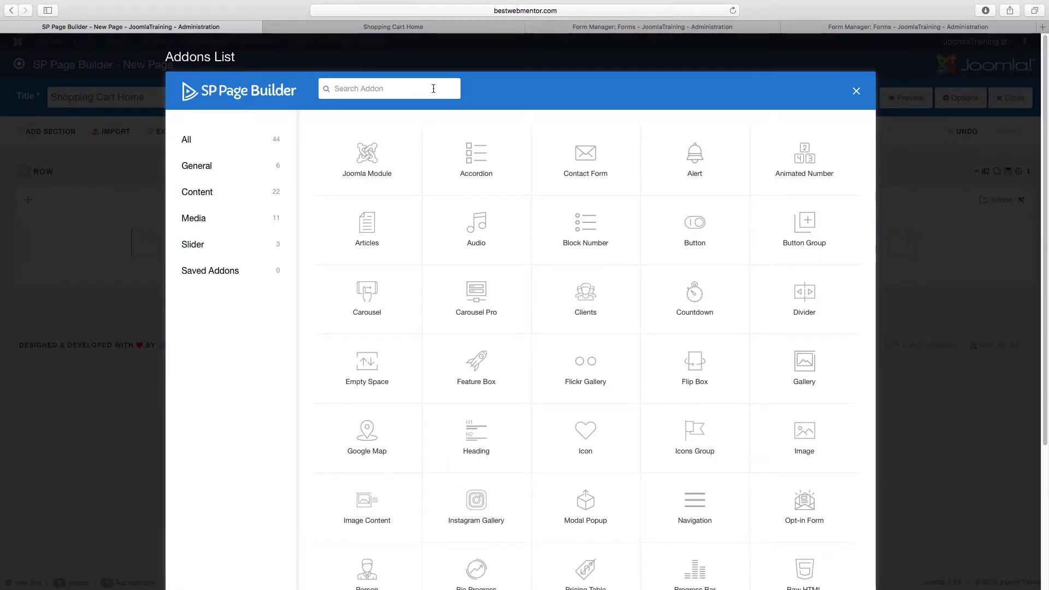
type("image")
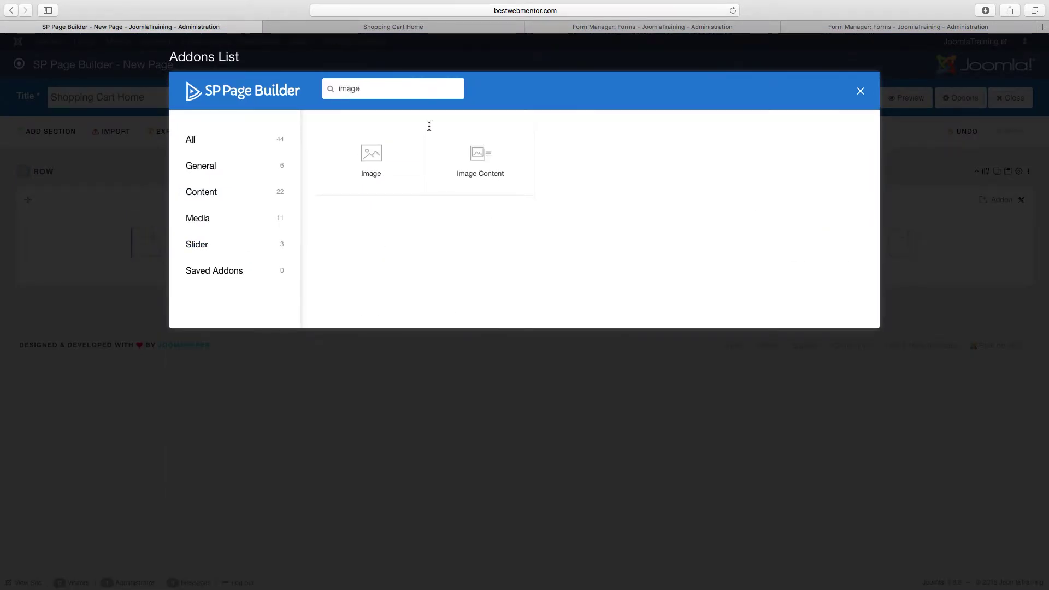
left_click(377, 161)
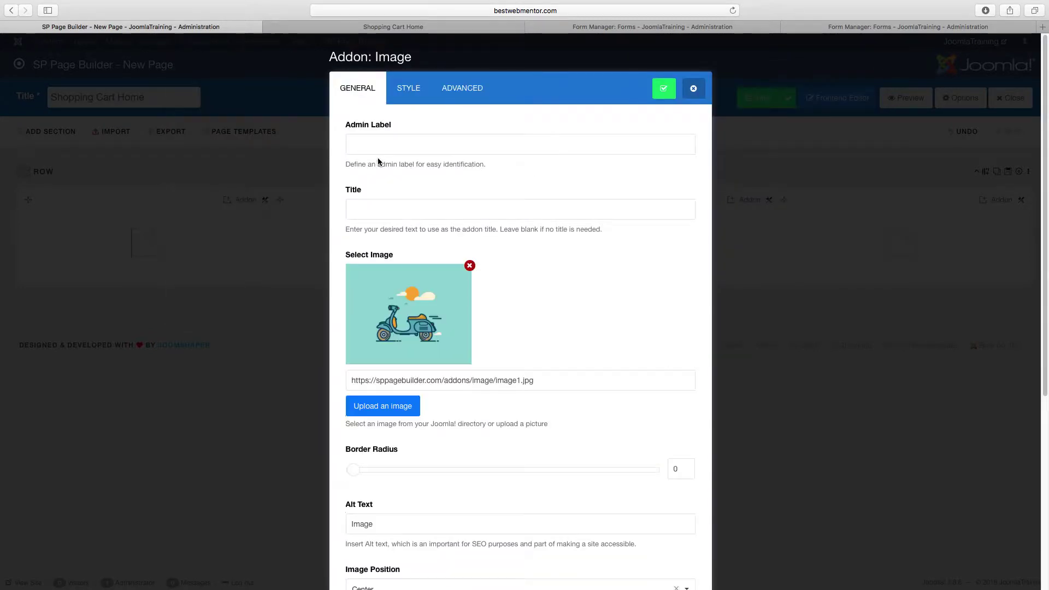
Use product-01.jpg from the media library as the addon's image and apply the addon settings
left_click(410, 405)
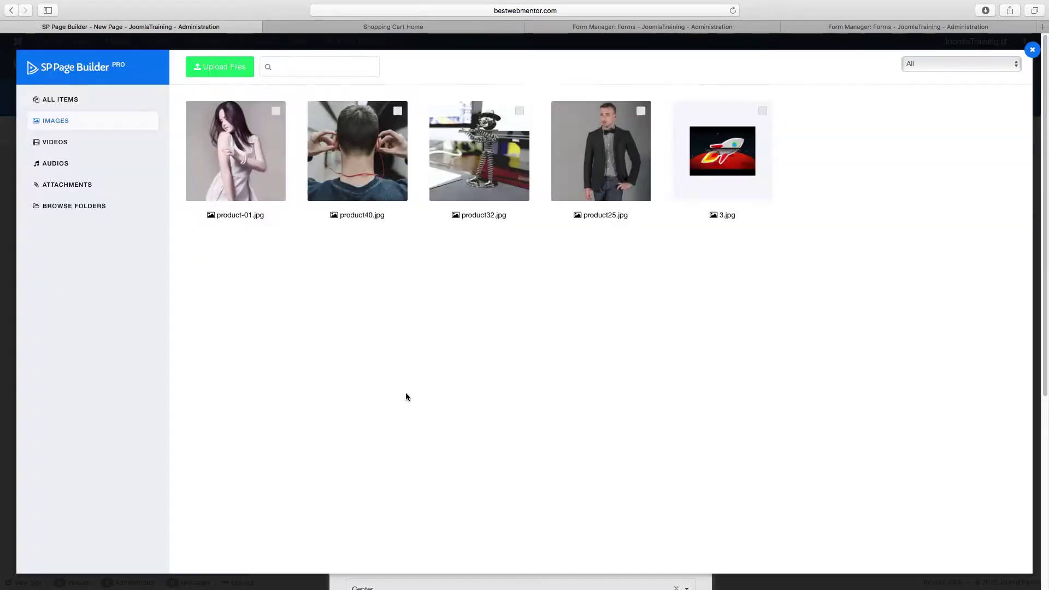
left_click(238, 167)
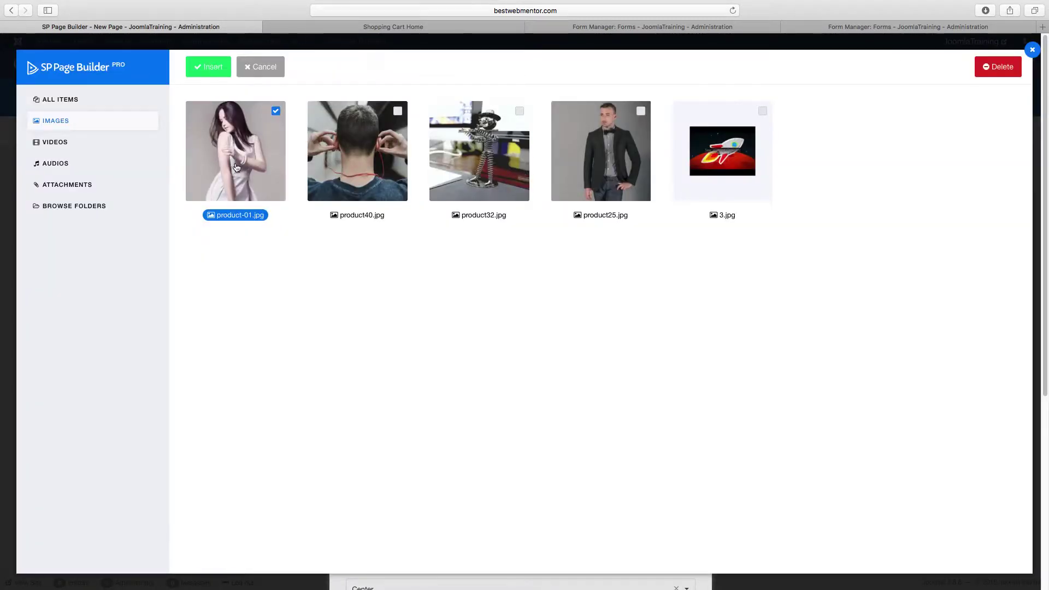
left_click(211, 70)
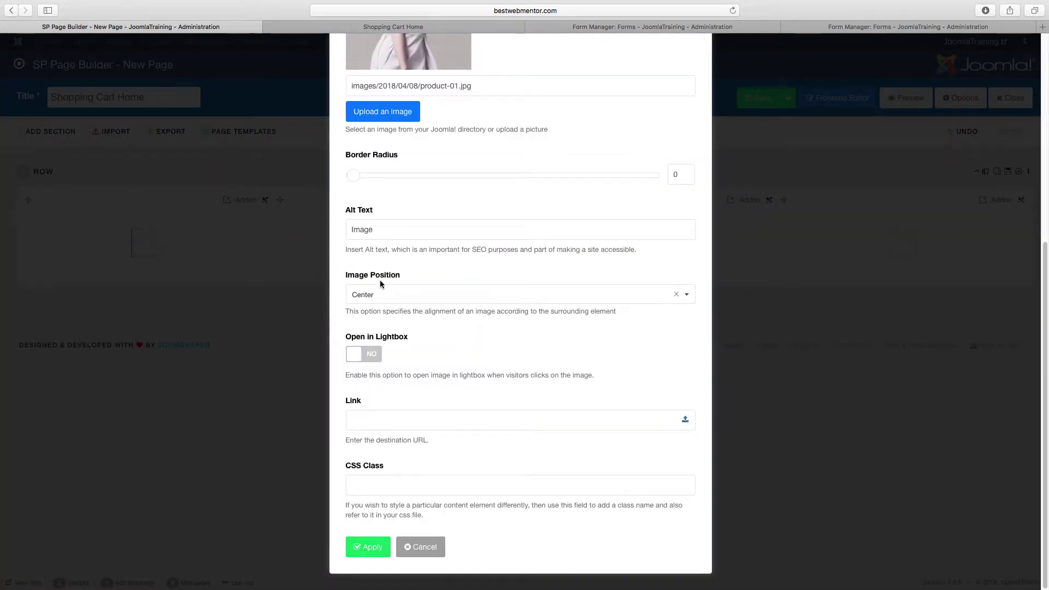
left_click(405, 233)
left_click(462, 257)
scroll(442, 309, "up", 10)
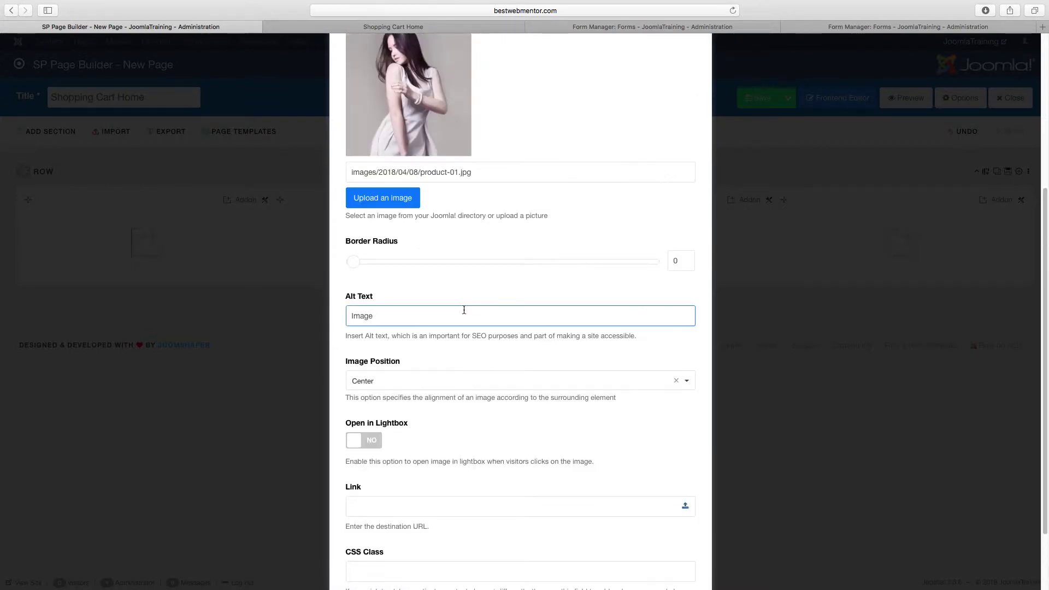
scroll(498, 306, "down", 6)
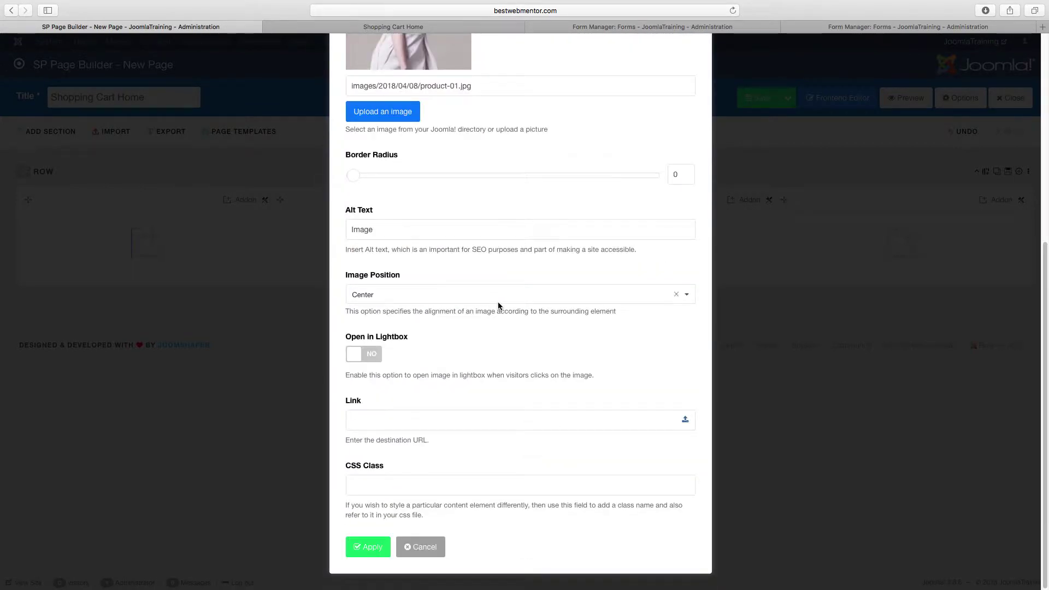
left_click(421, 418)
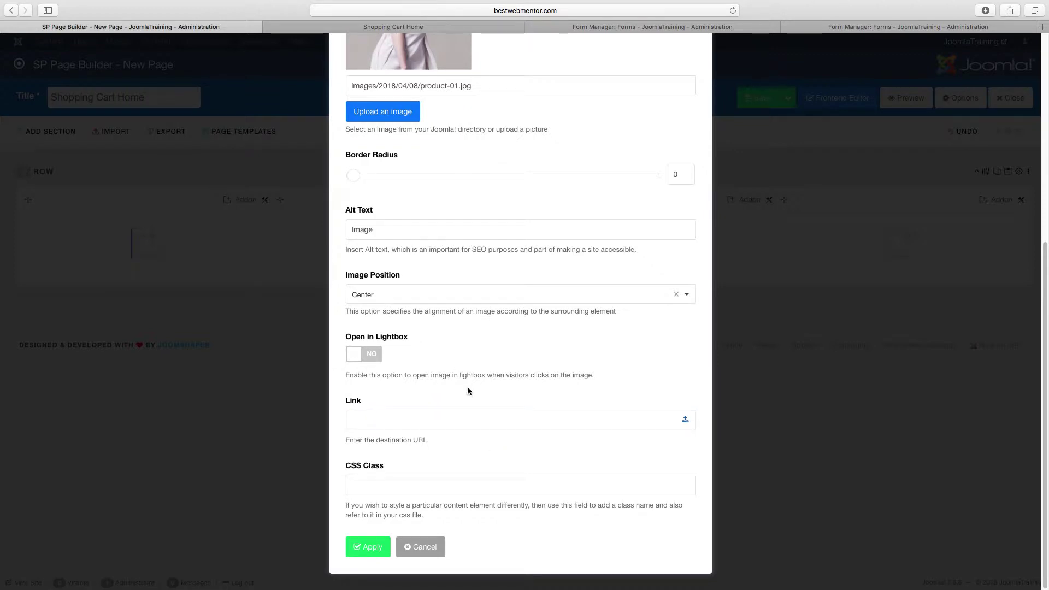
left_click(374, 548)
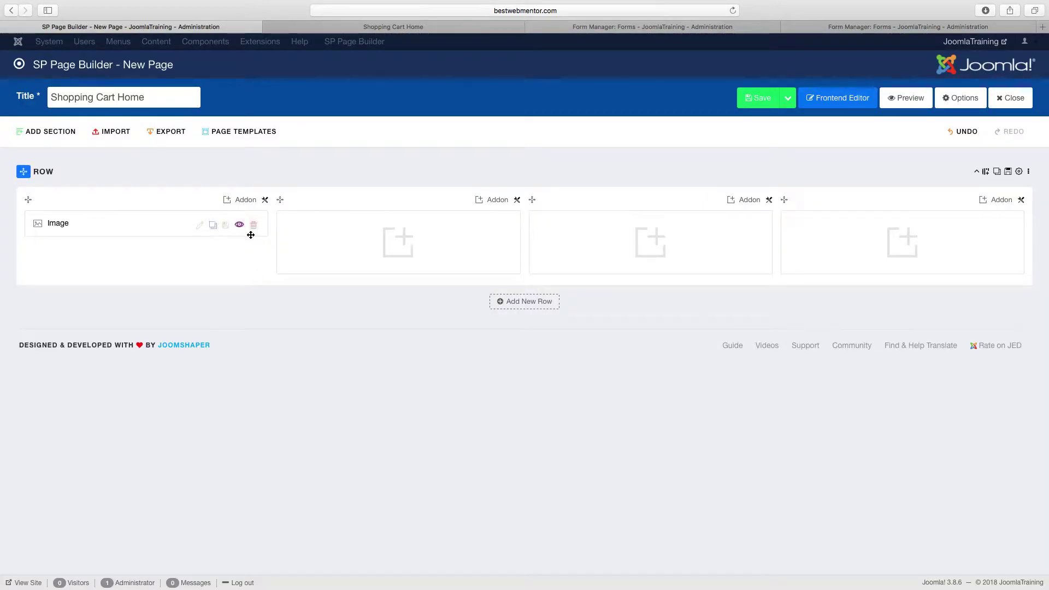
Duplicate the Image addon and place one copy in each of the row's other three columns
left_click(213, 225)
mouse_move(160, 247)
left_mouse_down()
mouse_move(412, 248)
mouse_move(619, 224)
mouse_move(918, 226)
left_mouse_up()
left_click(465, 225)
left_click(717, 224)
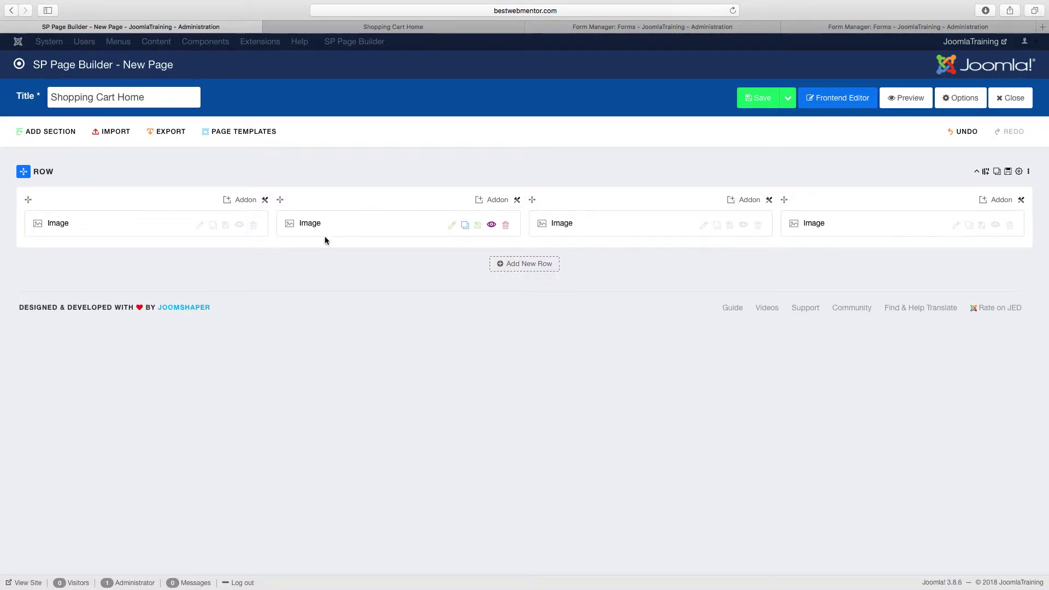
Replace the second column's image with product40.jpg and apply the addon settings
left_click(452, 225)
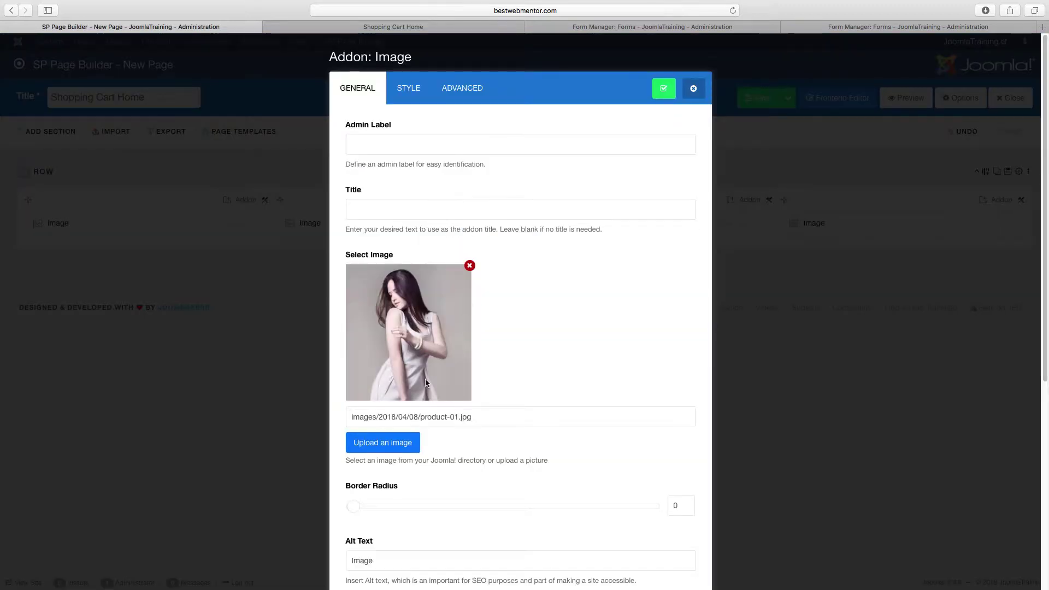
left_click(464, 281)
left_click(370, 163)
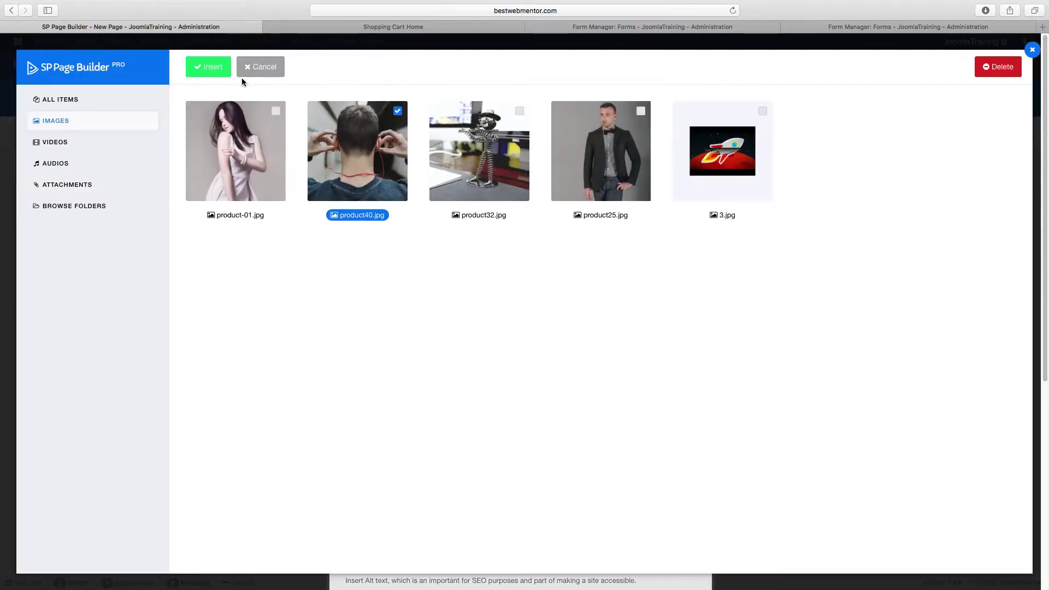
left_click(216, 68)
left_click(664, 88)
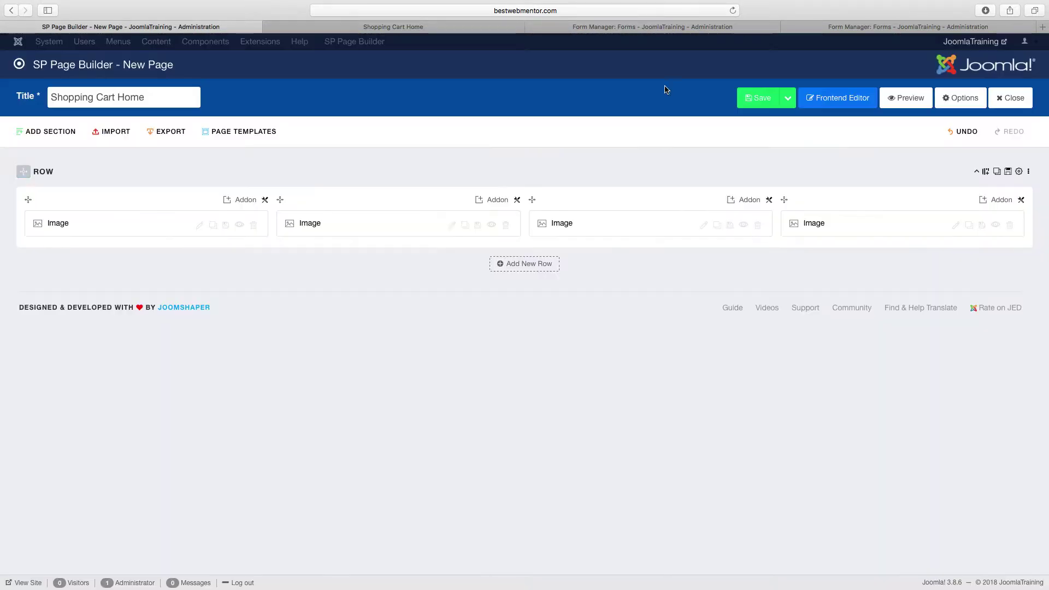
Replace the third column's image with product32.jpg from the media library and apply the addon settings
left_click(704, 224)
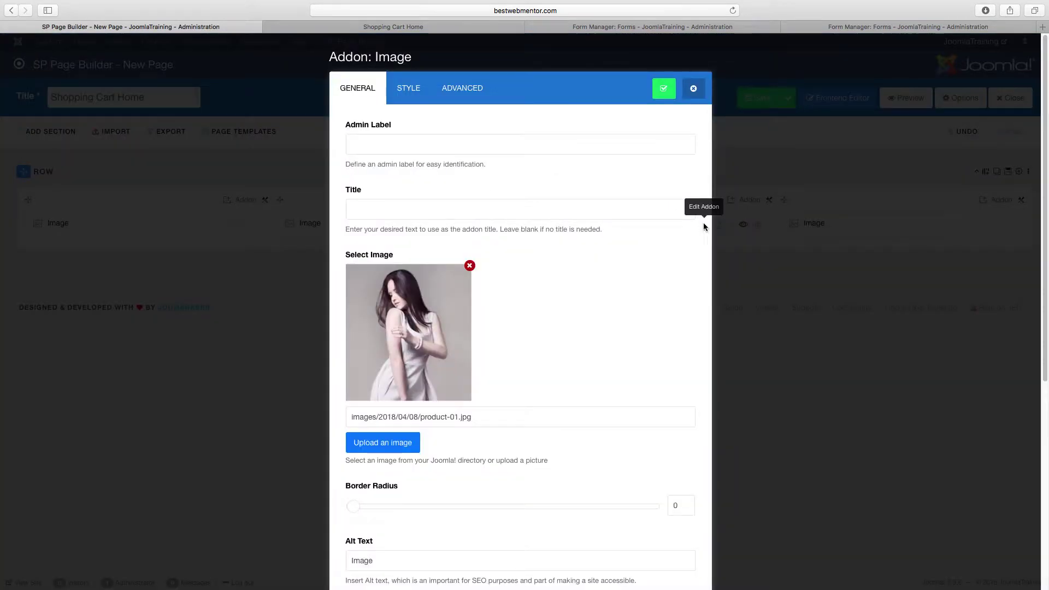
left_click(400, 447)
left_click(494, 183)
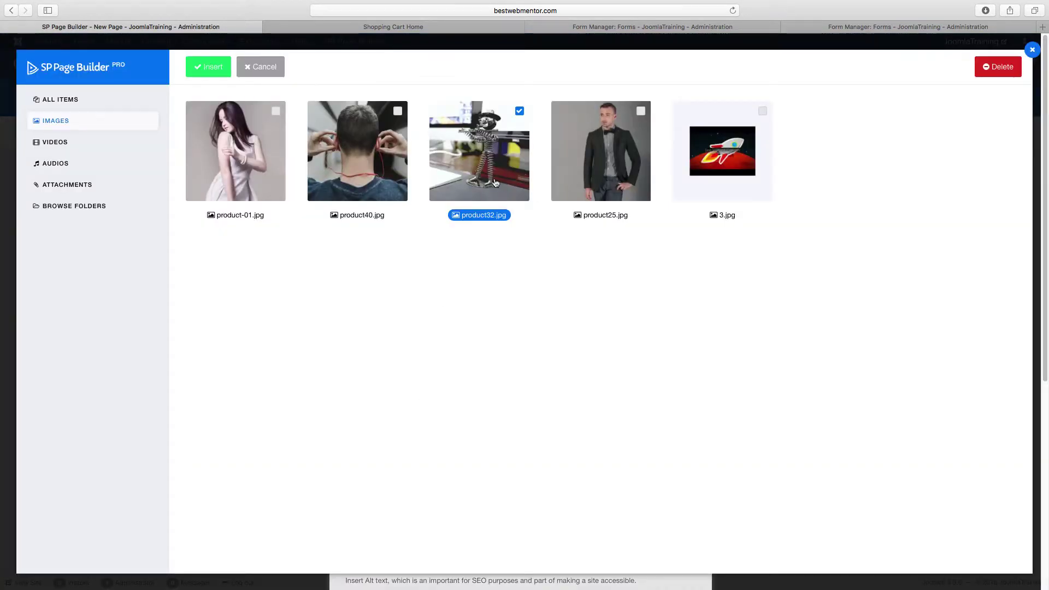
left_click(229, 71)
left_click(663, 88)
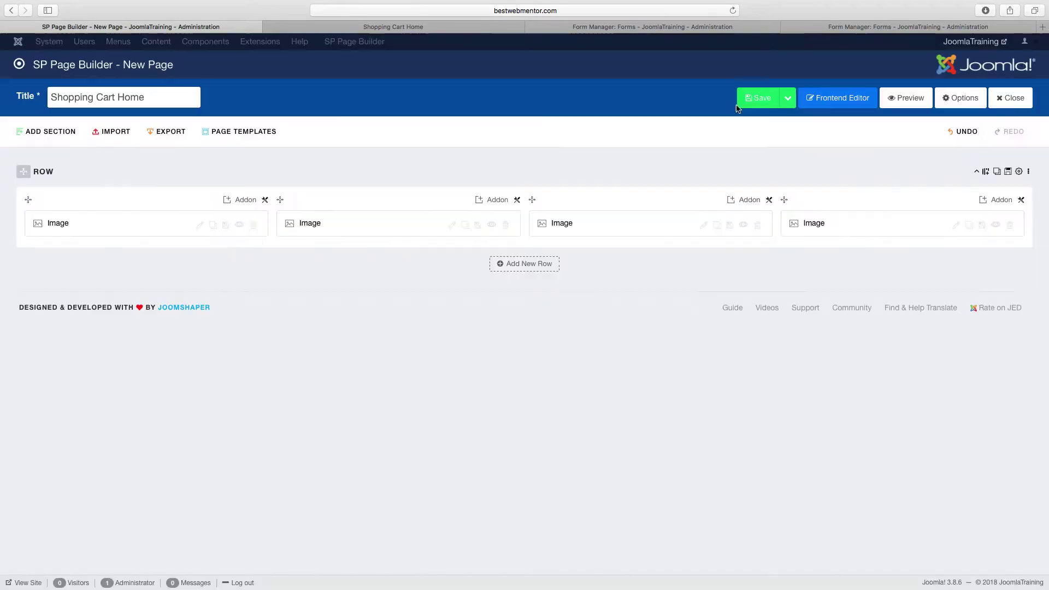
Replace the fourth column's image with product25.jpg from the media library and apply the addon settings
left_click(956, 224)
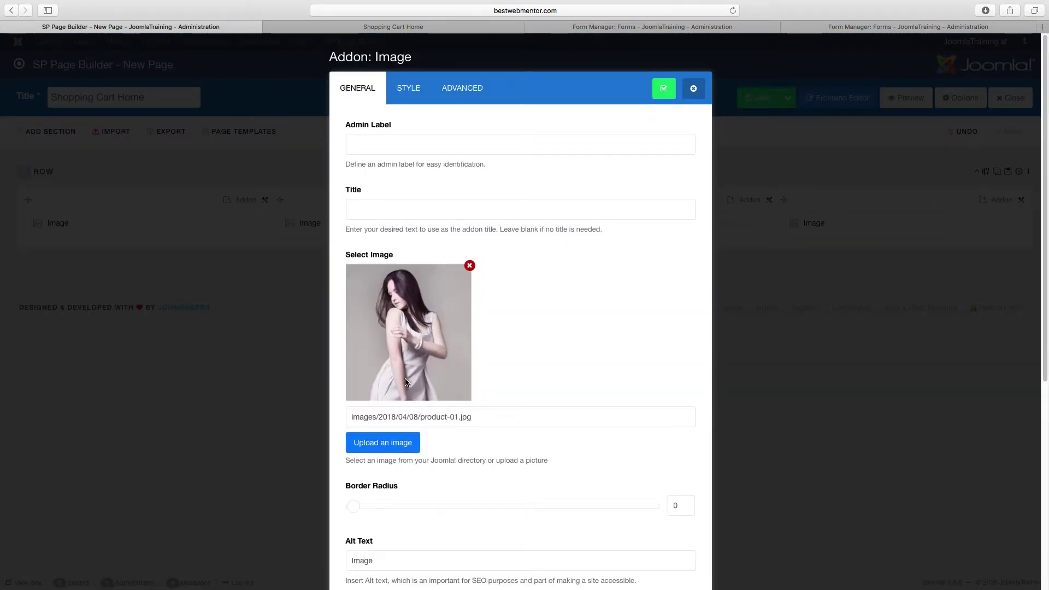
left_click(408, 440)
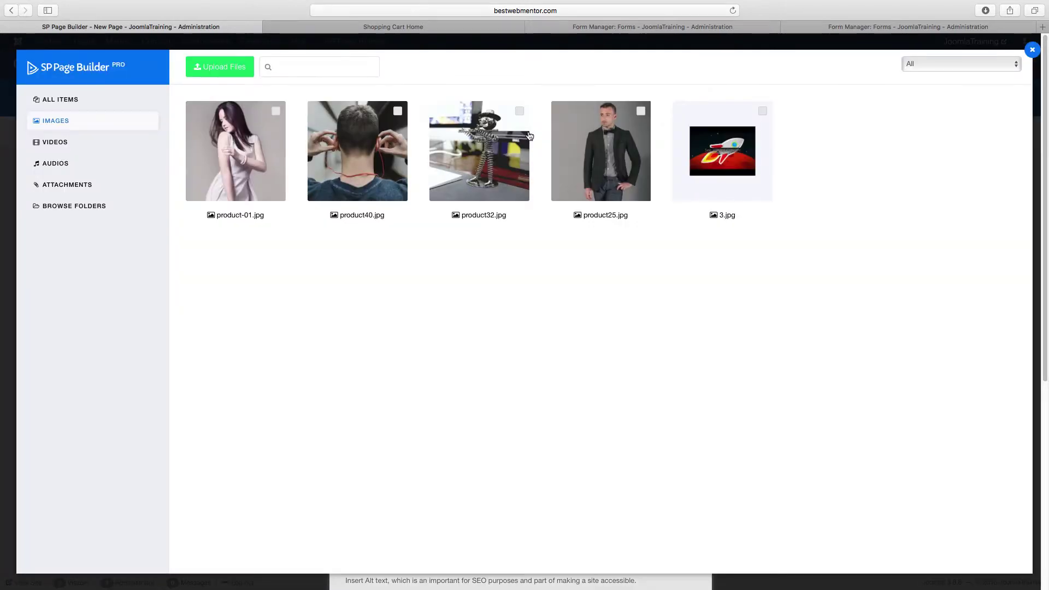
left_click(601, 152)
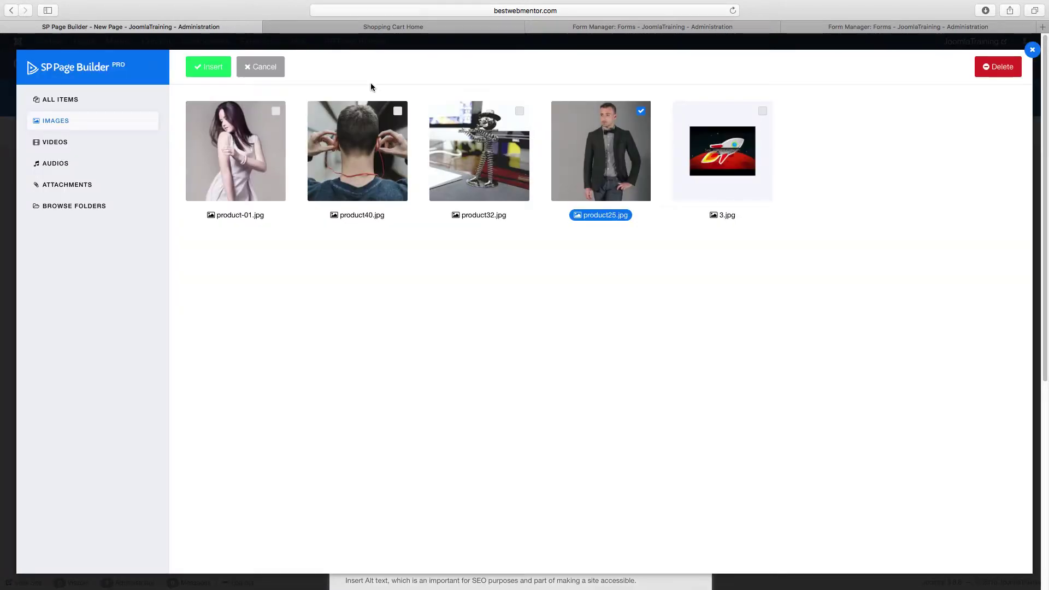
left_click(213, 72)
left_click(663, 88)
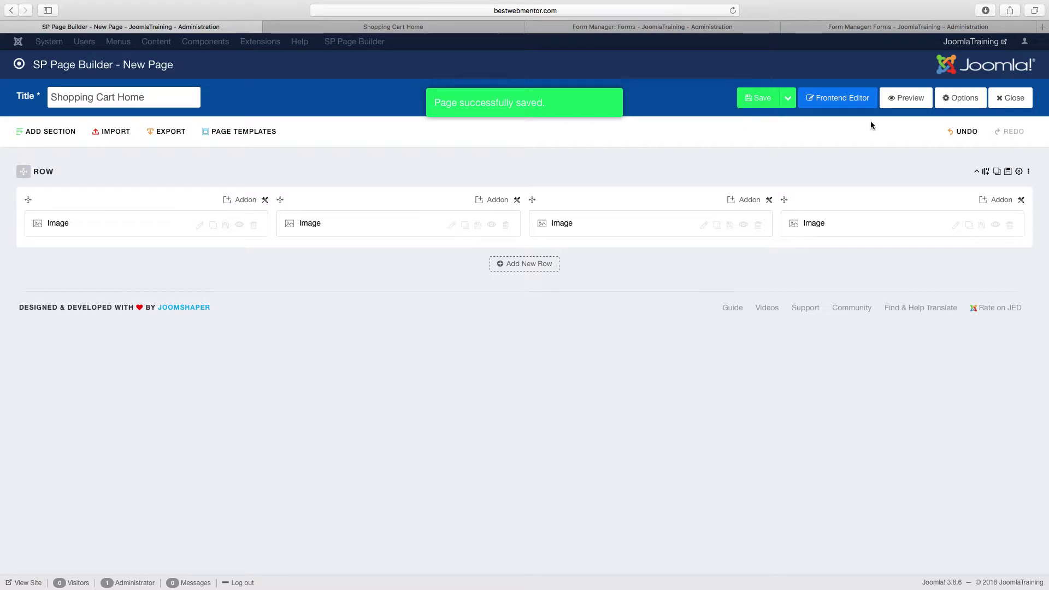
Reload the live Shopping Cart Home page to check the four product images, and return to the page editor
left_click(452, 28)
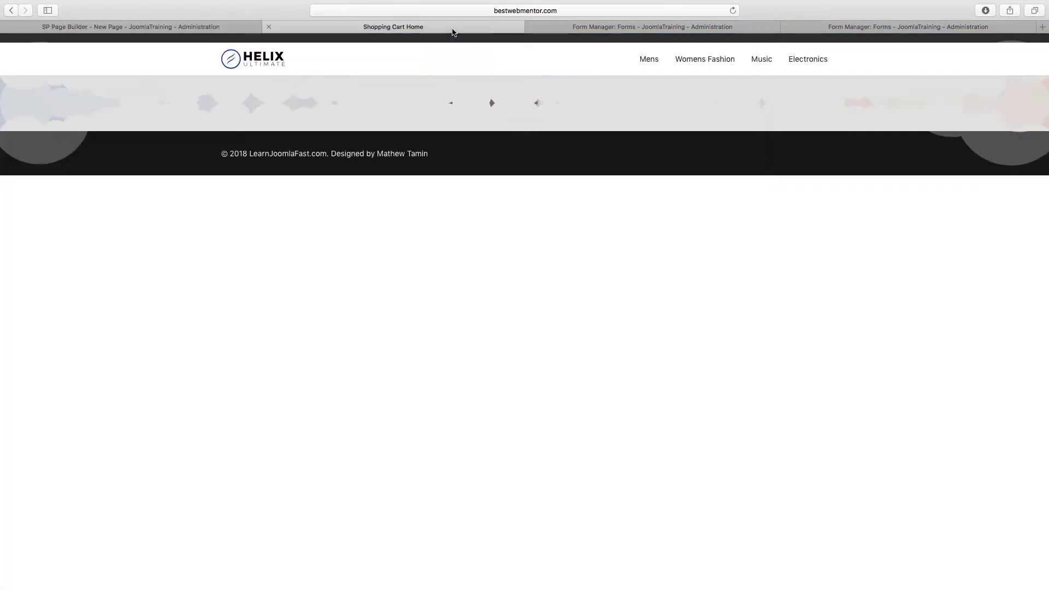
left_click(733, 10)
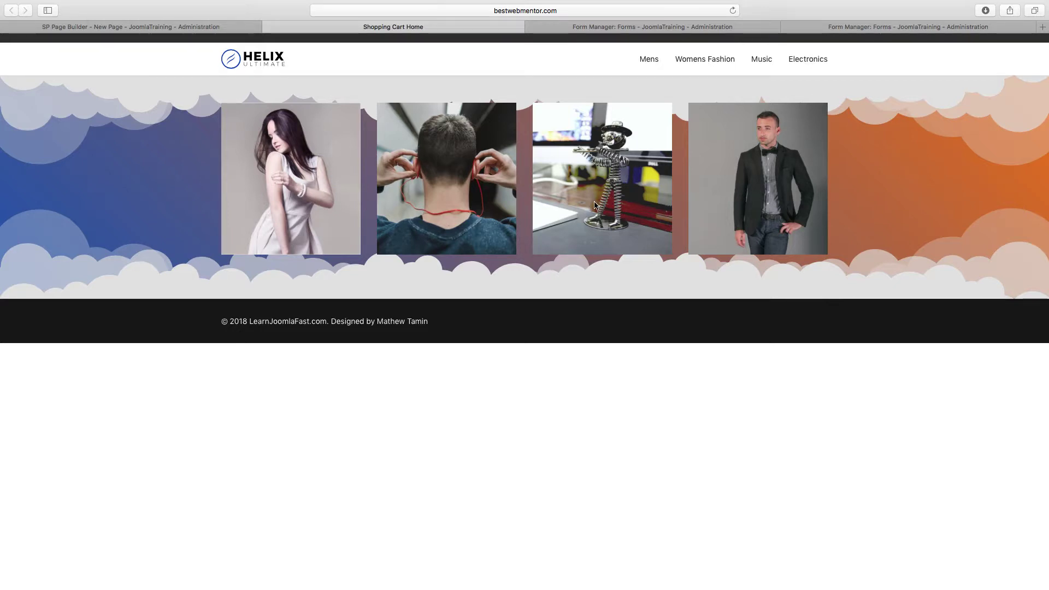
left_click(146, 28)
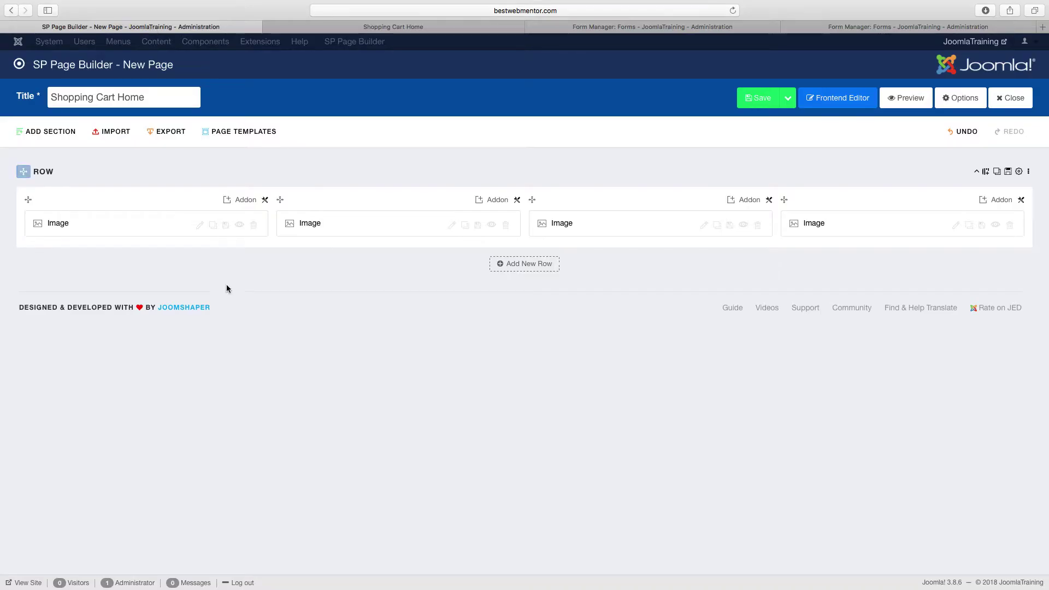
Open the first column's Image addon for editing and copy the web address of the site's Womens Fashion page
left_click(200, 225)
left_click(432, 32)
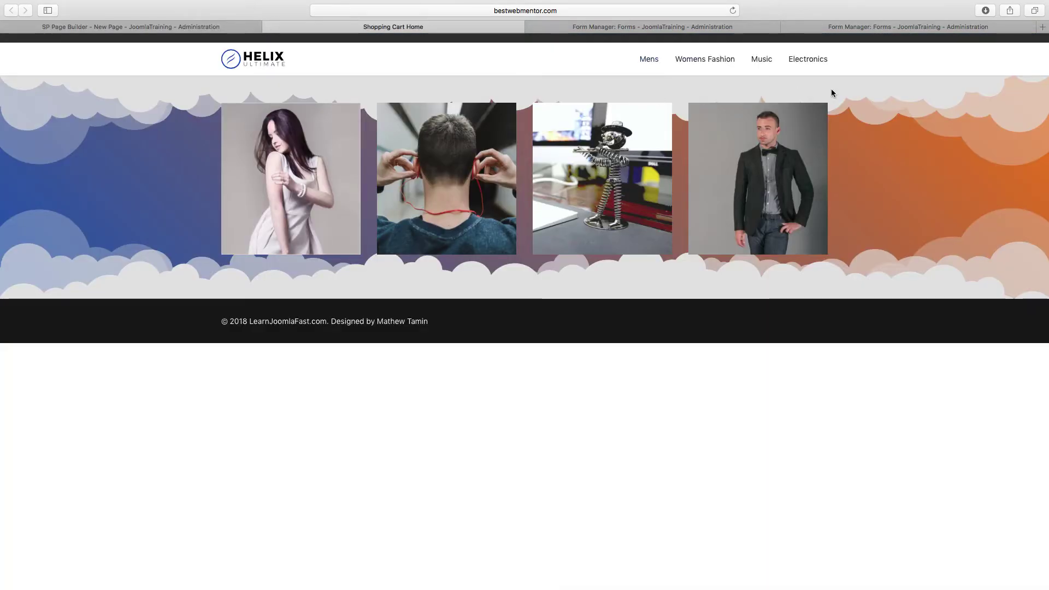
left_click(713, 64)
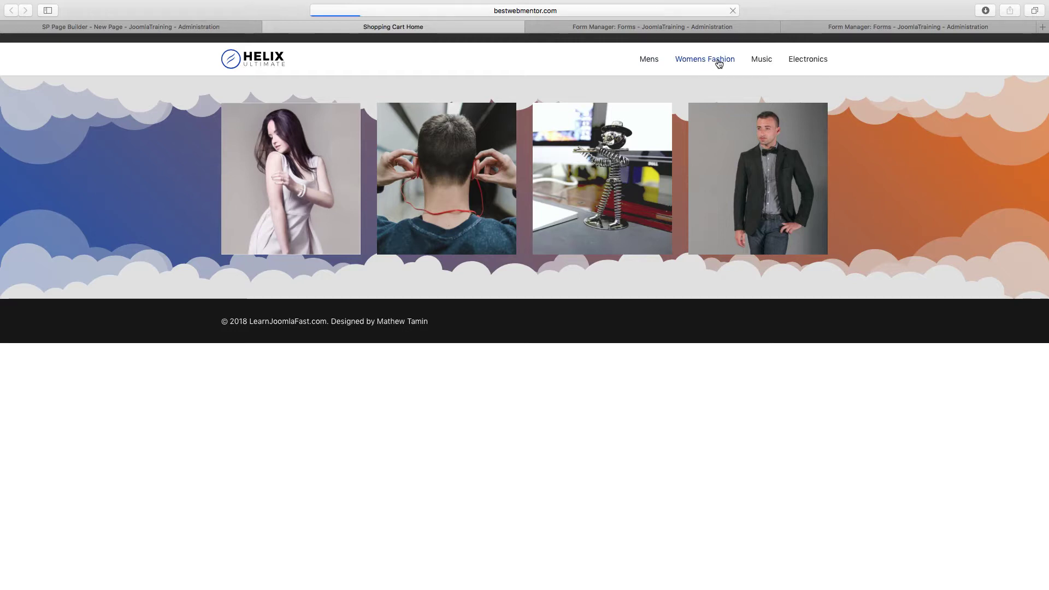
left_click(608, 9)
key("super+c")
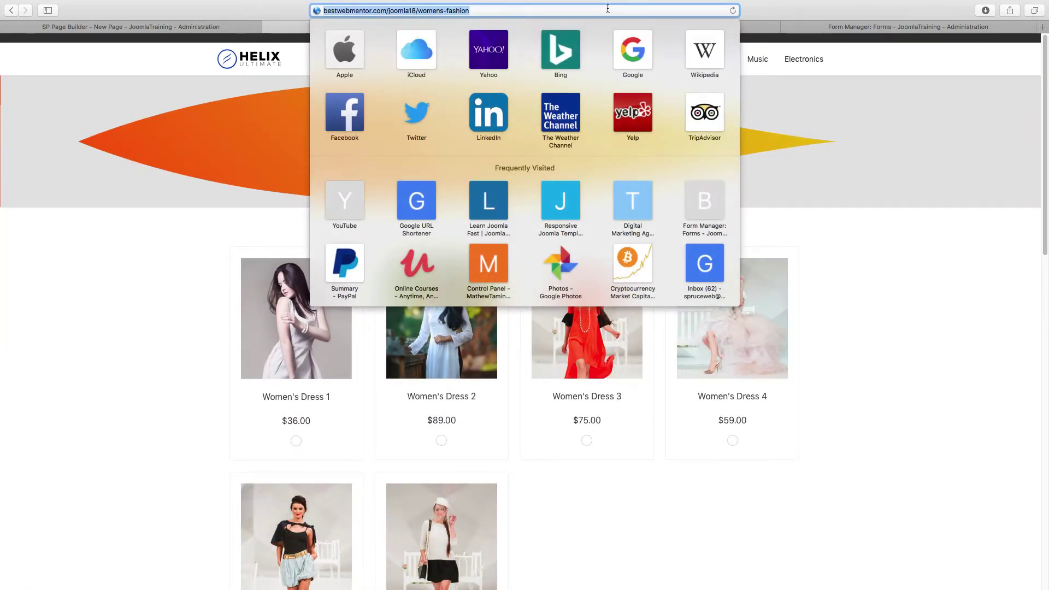
left_click(902, 154)
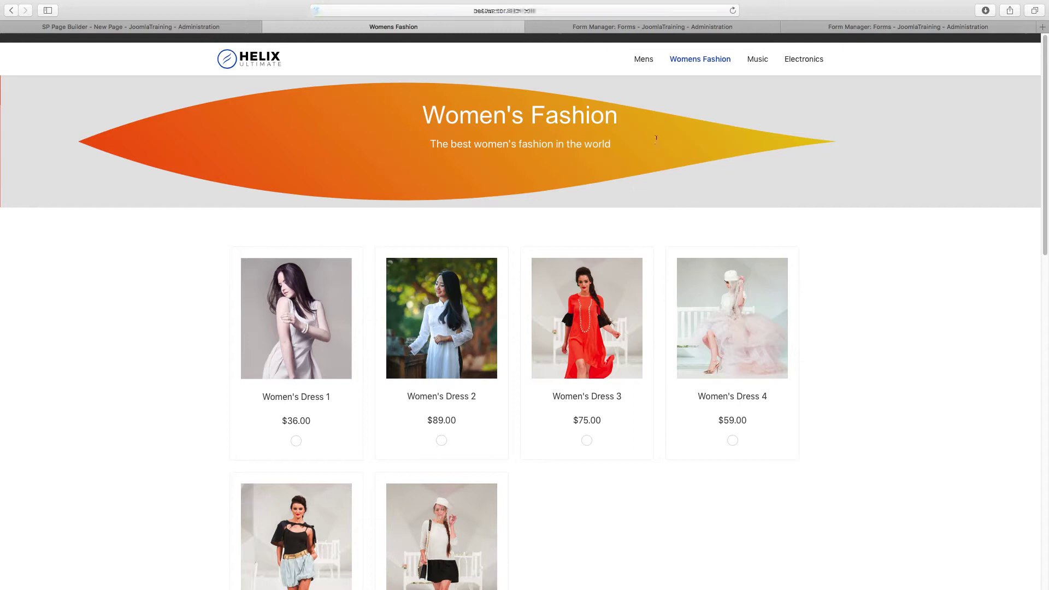
left_click(180, 26)
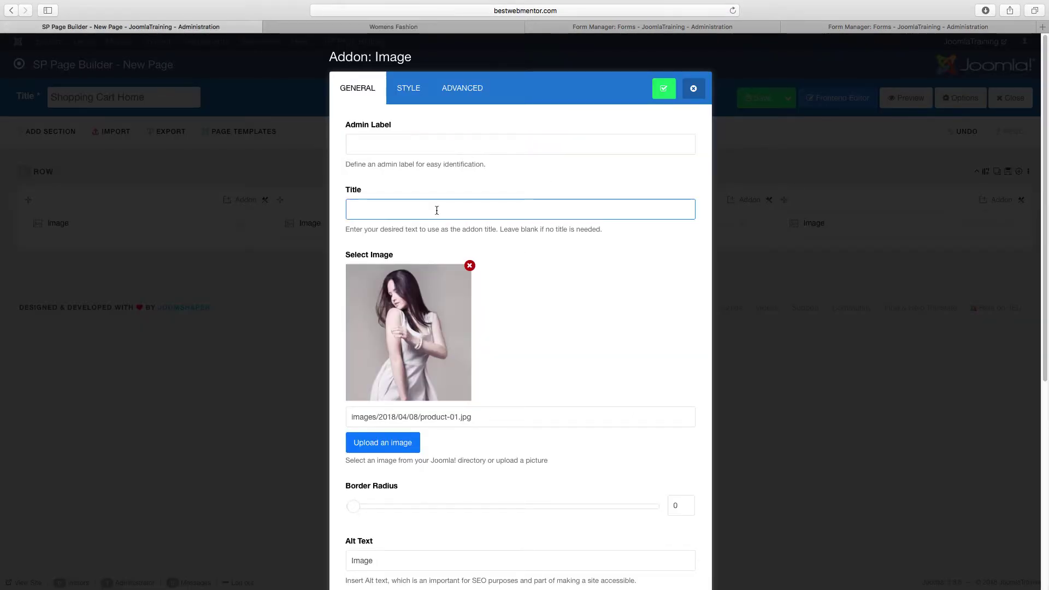
scroll(463, 283, "down", 5)
left_click(436, 435)
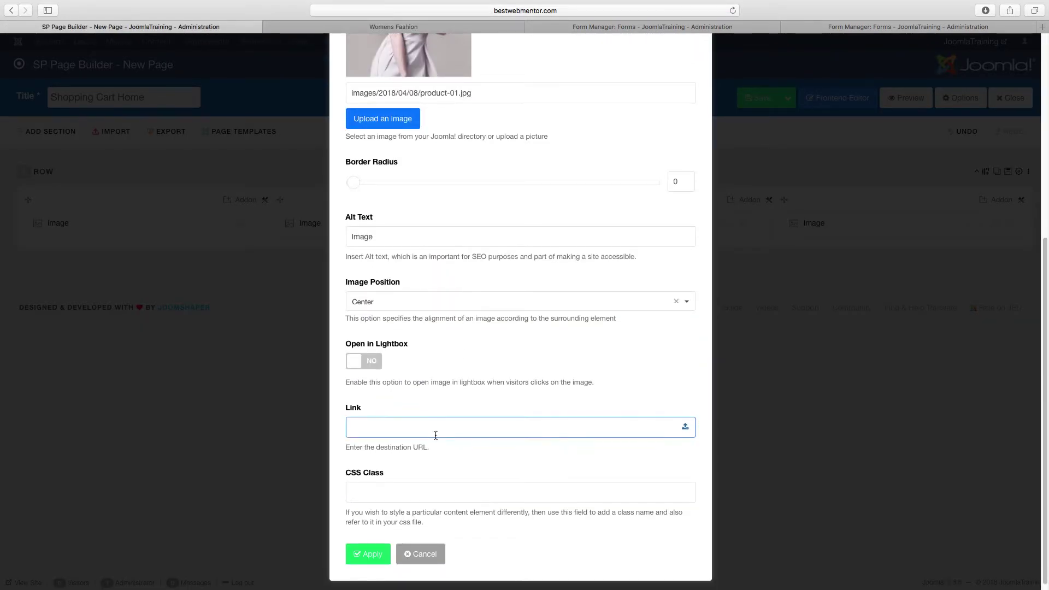
key("super+v")
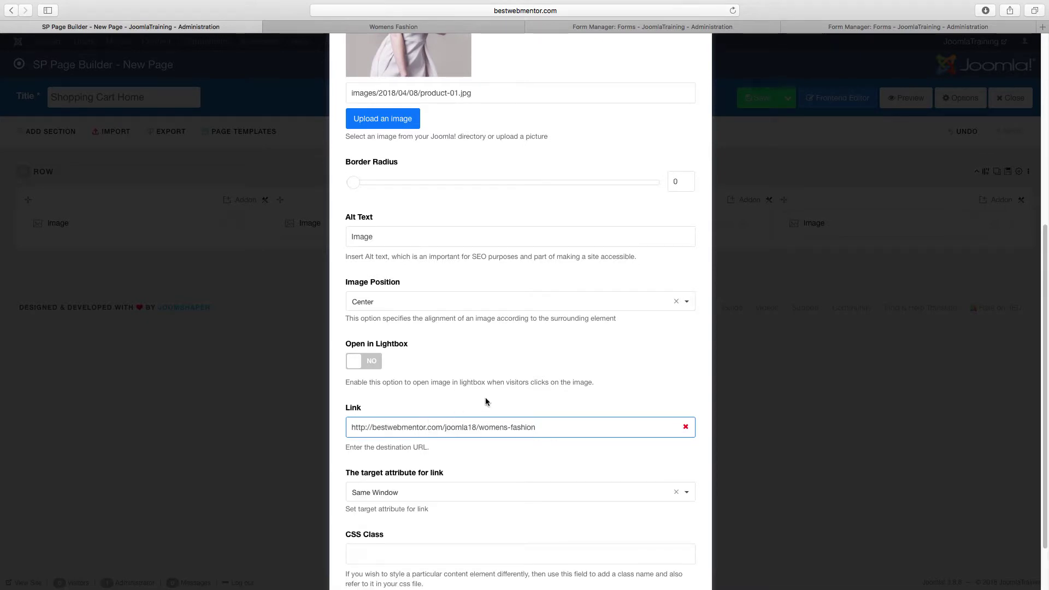
scroll(588, 370, "down", 2)
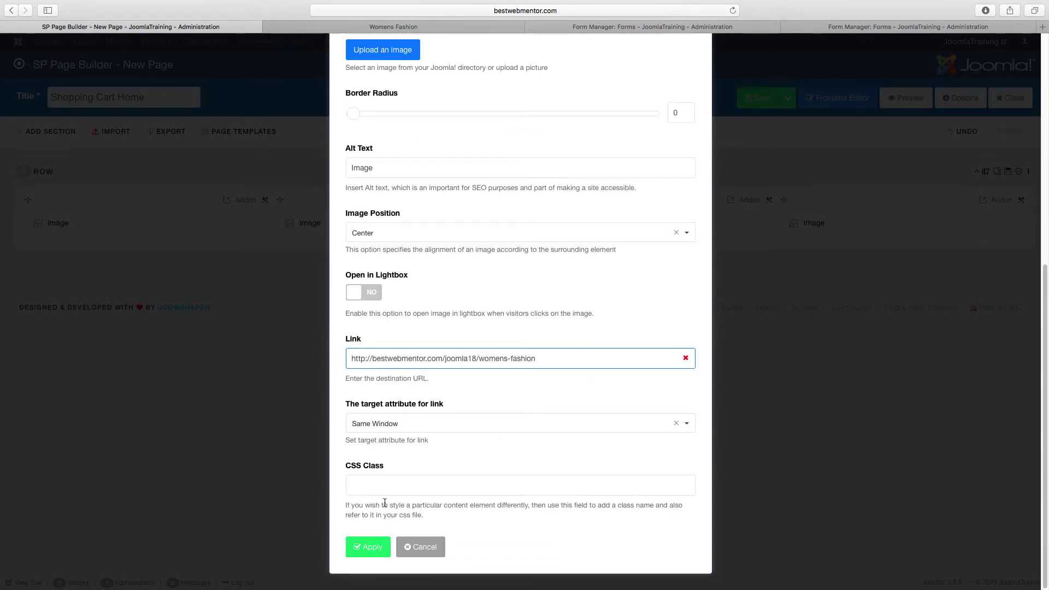
left_click(371, 547)
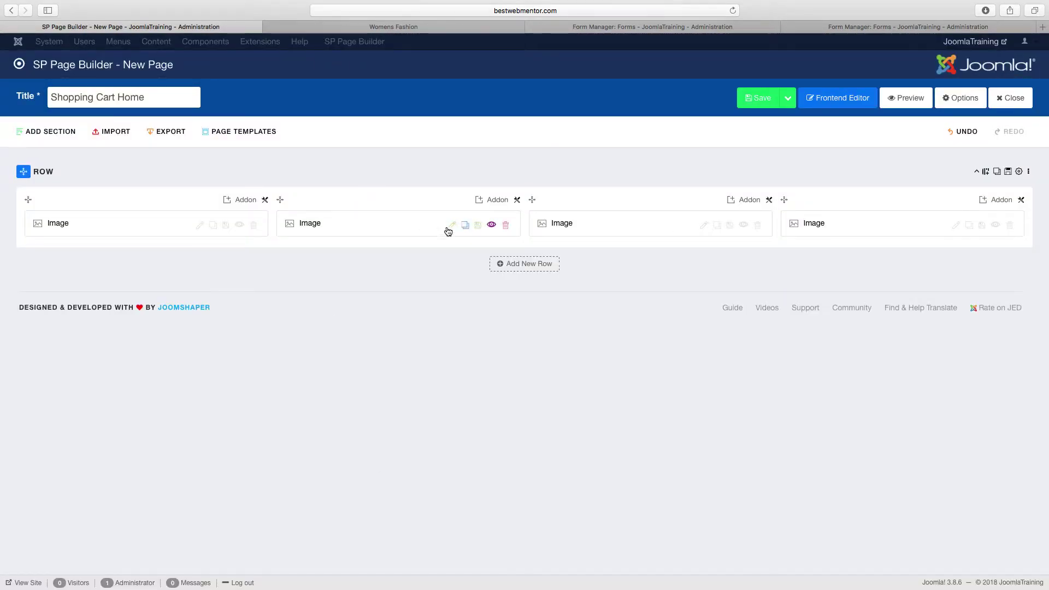
Set both the admin label and the title of the first column's Image addon to Womens and apply the settings
left_click(200, 228)
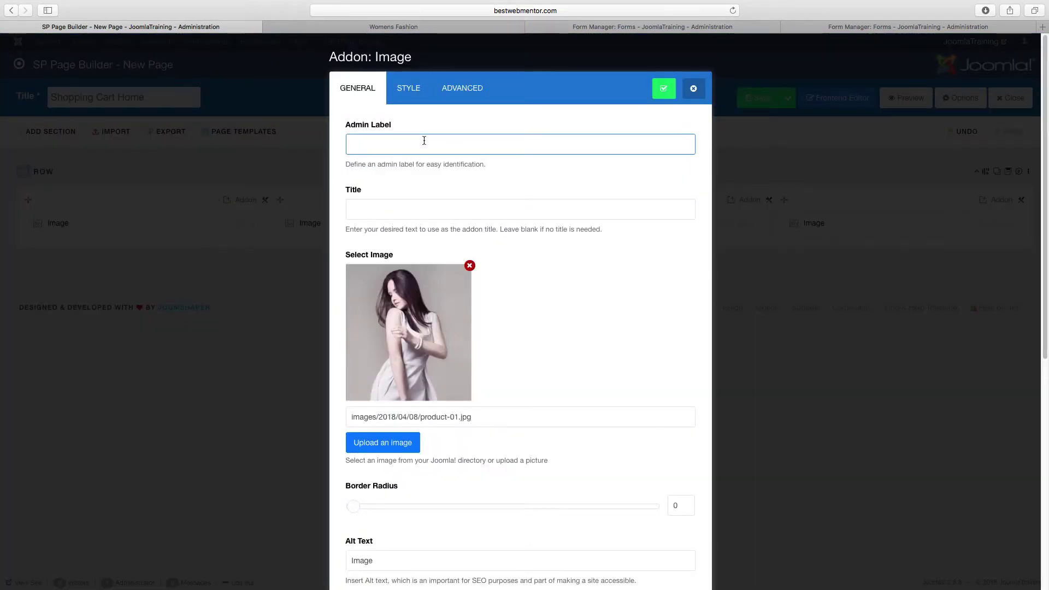
type("WOmens")
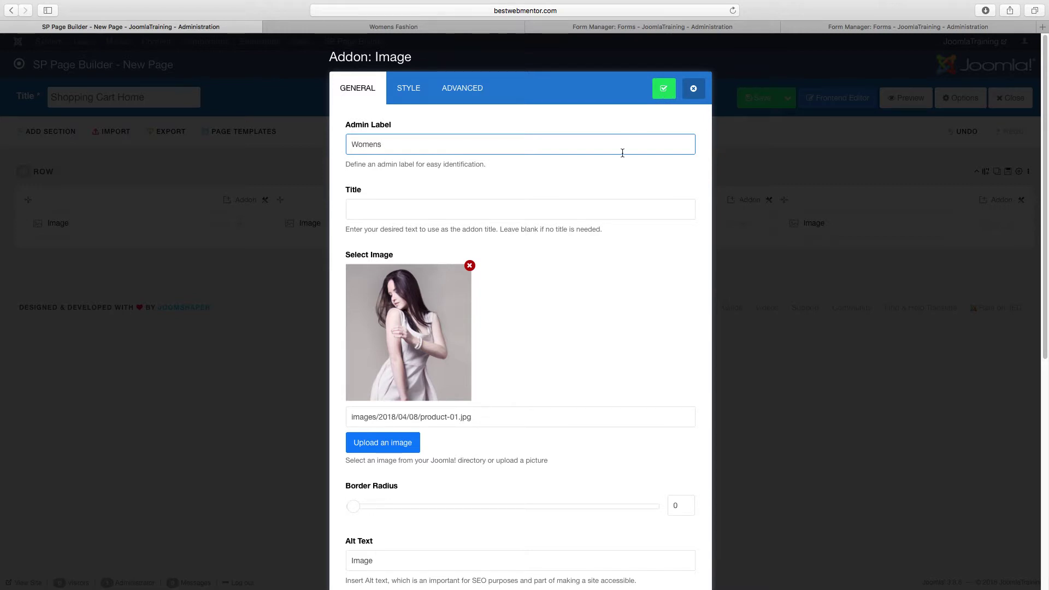
left_click(602, 208)
type("Womens")
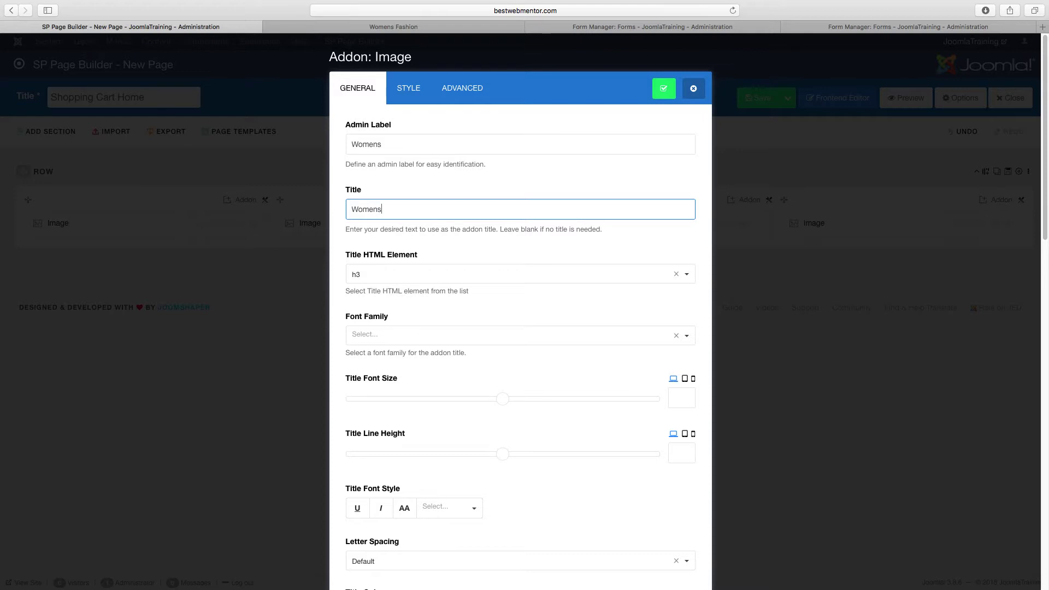
left_click(664, 88)
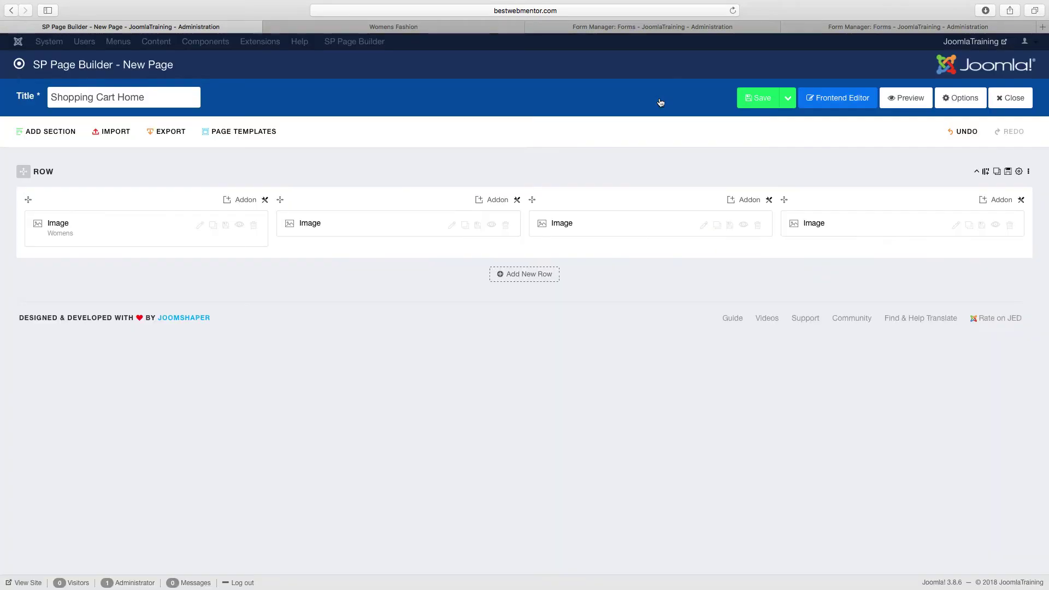
Set both the admin label and the title of the second column's Image addon to Electronics
left_click(452, 224)
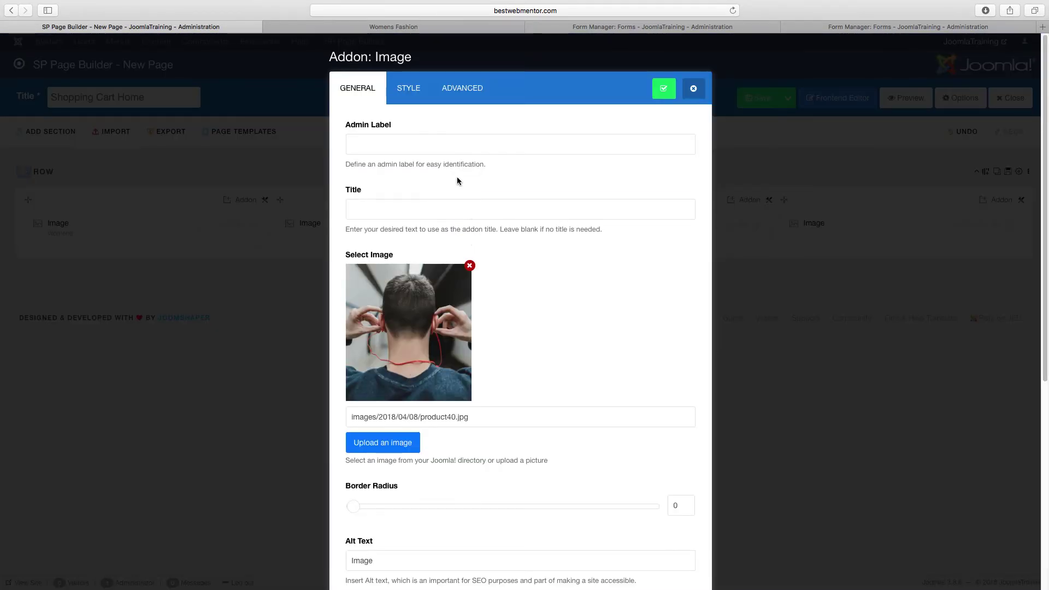
left_click(451, 146)
type("Electr")
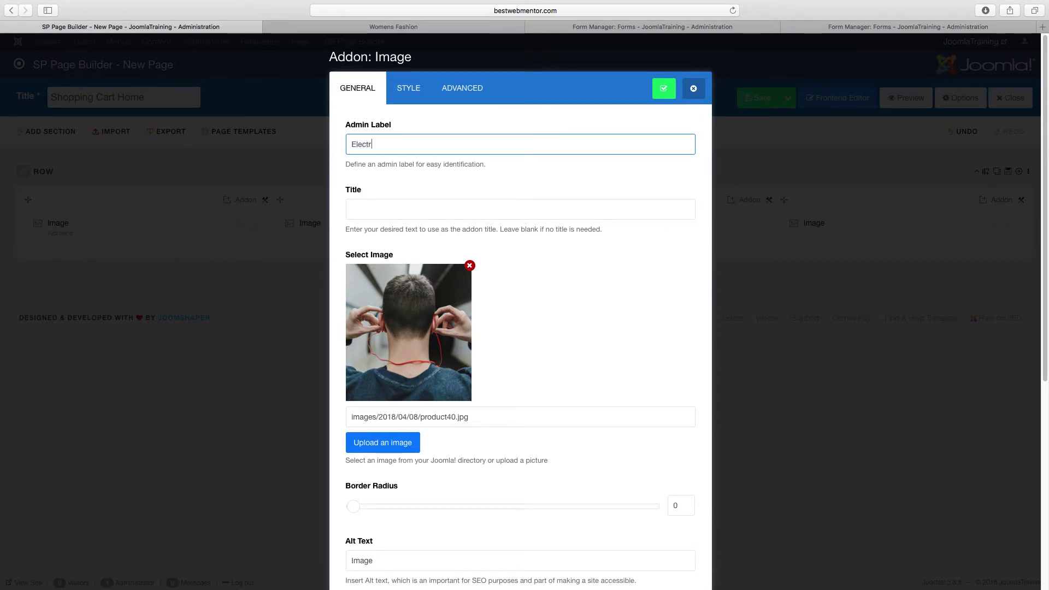
type("onics")
left_click(446, 208)
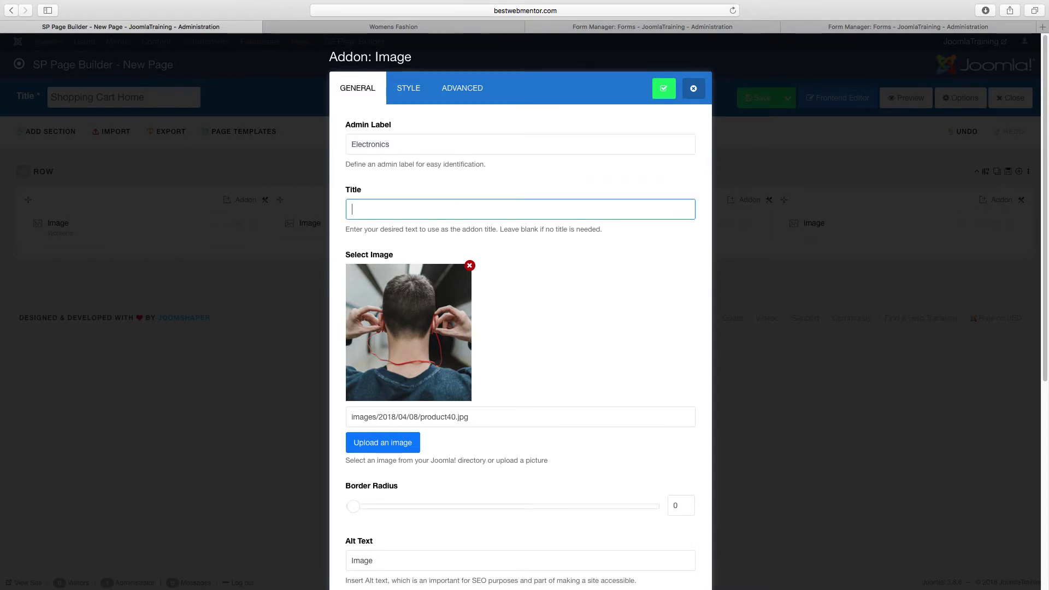
type("Electroni")
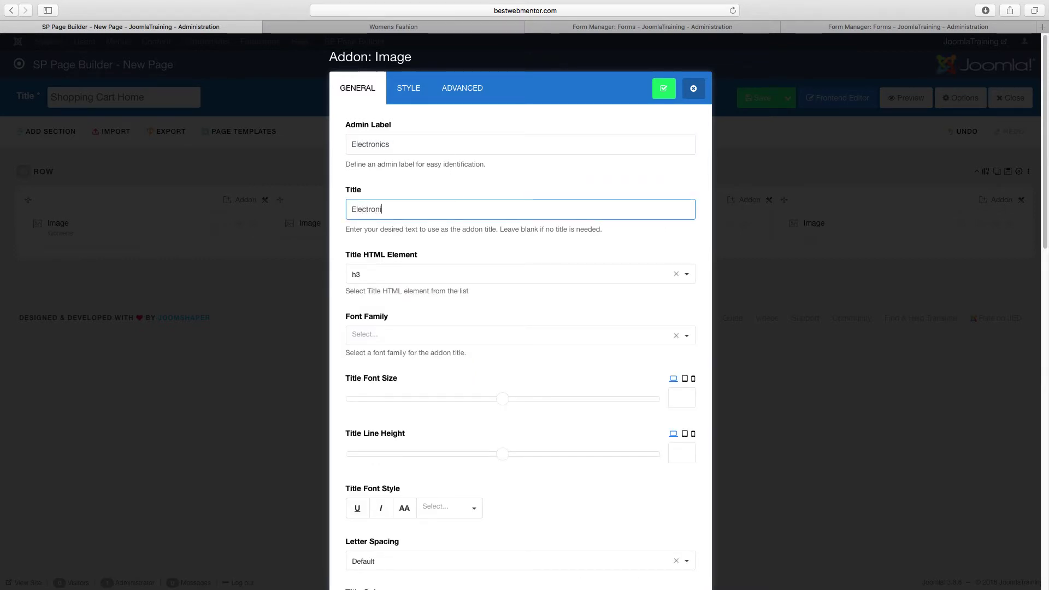
type("cs")
Copy the web address of the site's Electronics page for the second column image's link
scroll(517, 287, "down", 15)
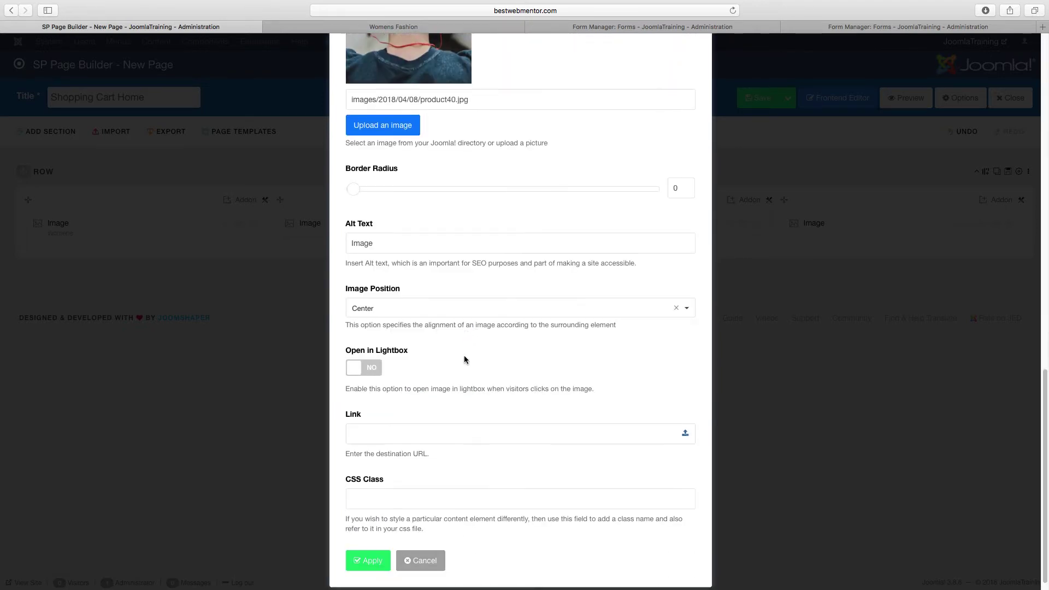
scroll(469, 356, "down", 1)
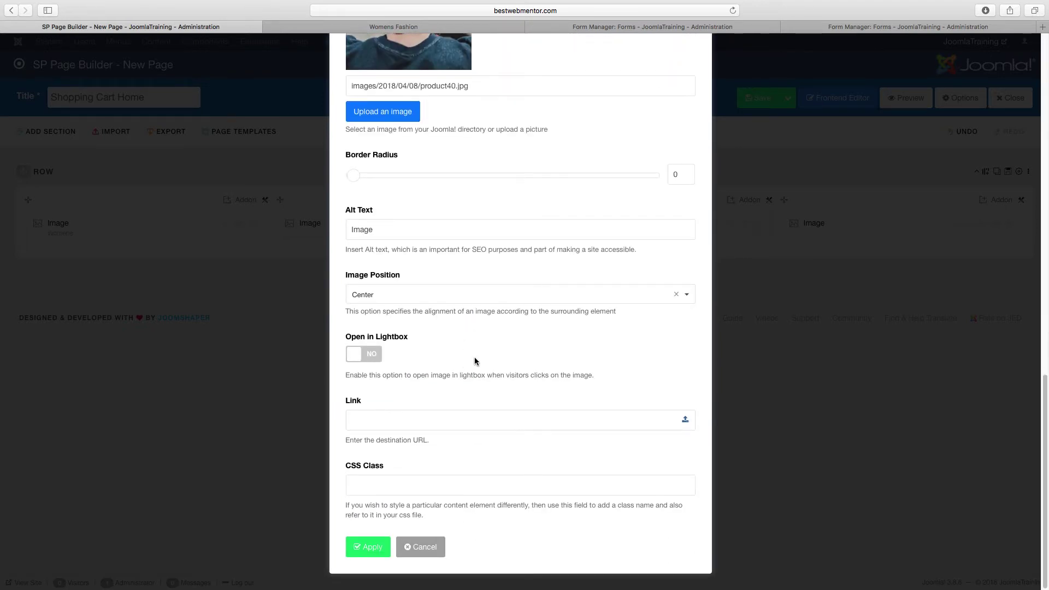
left_click(446, 29)
left_click(800, 63)
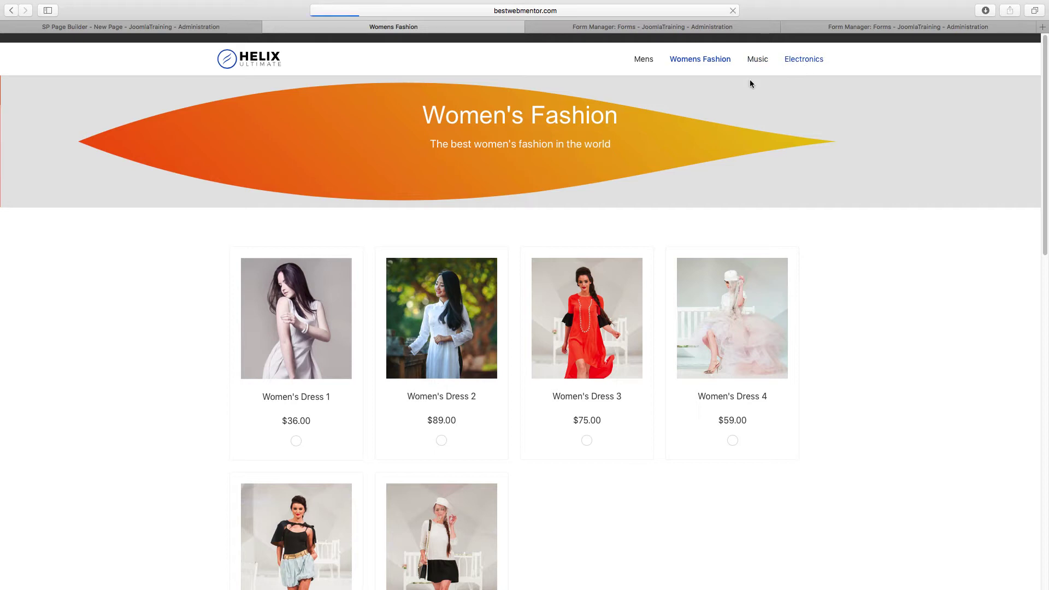
left_click(609, 11)
key("super+c")
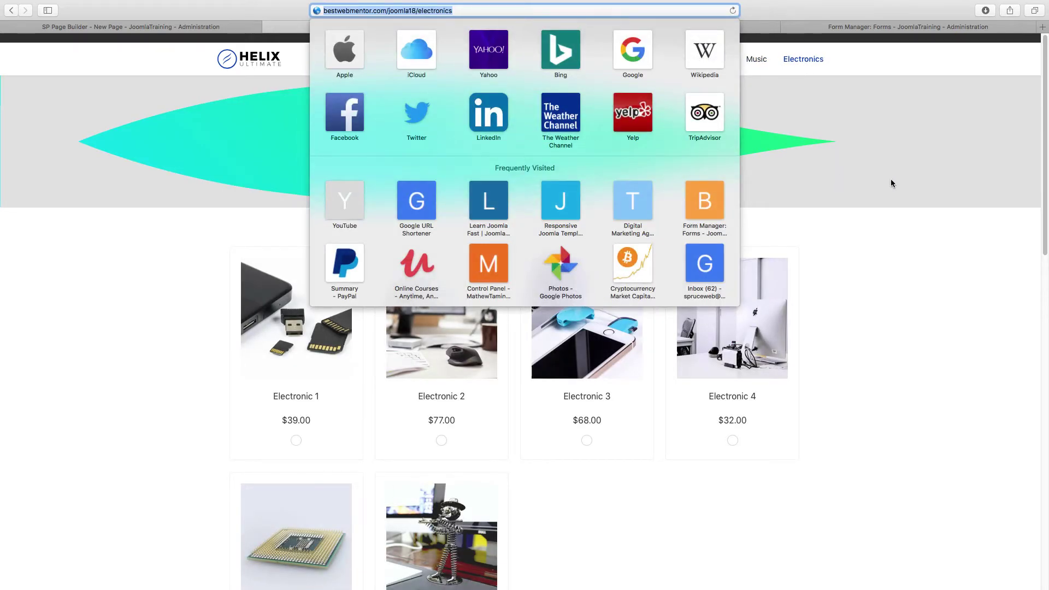
left_click(892, 192)
left_click(223, 29)
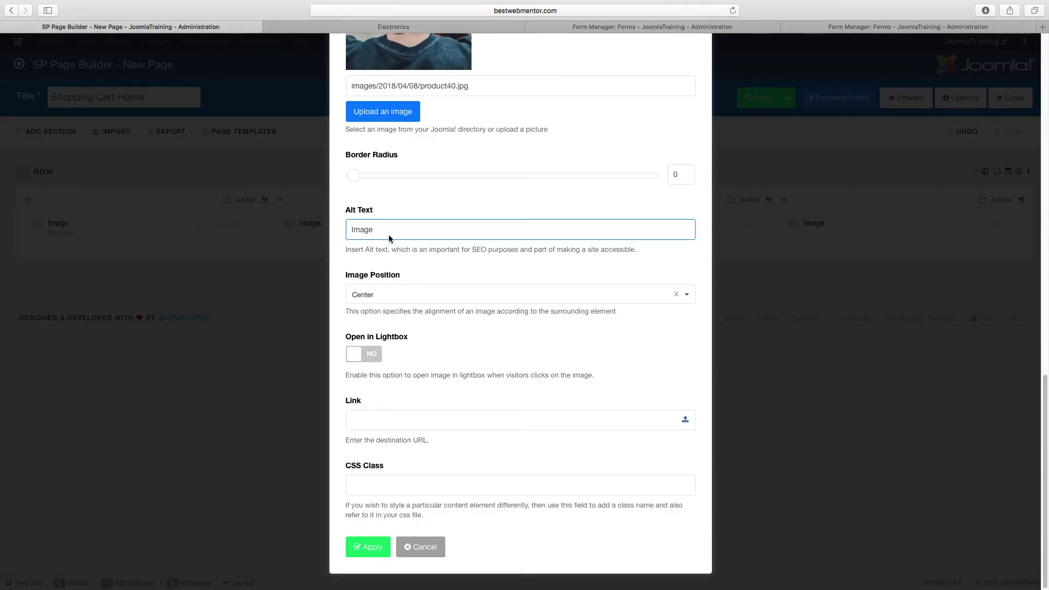
left_click(421, 429)
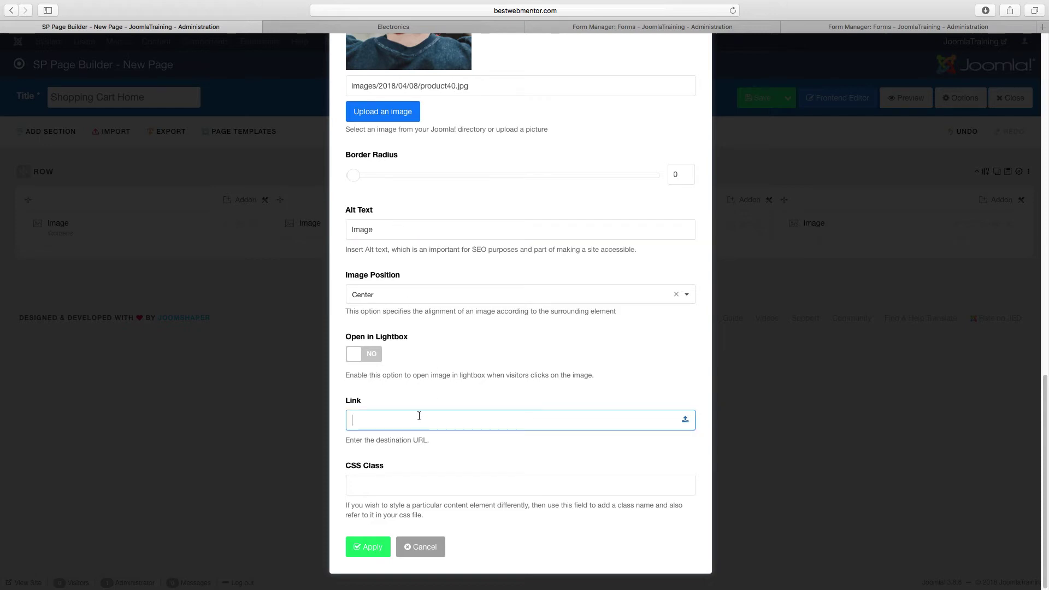
key("super+v")
scroll(418, 465, "down", 2)
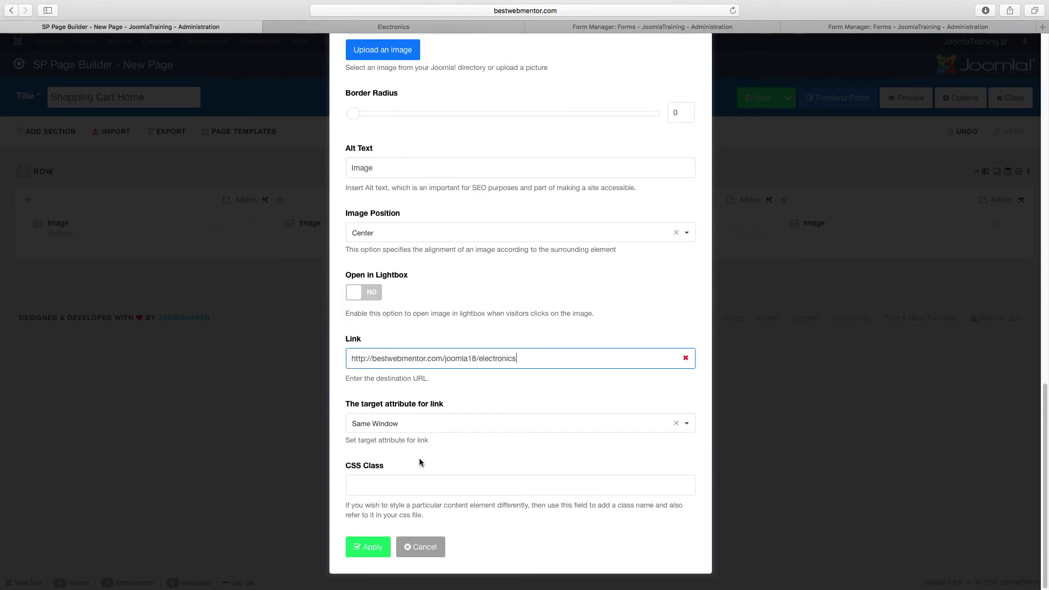
left_click(370, 546)
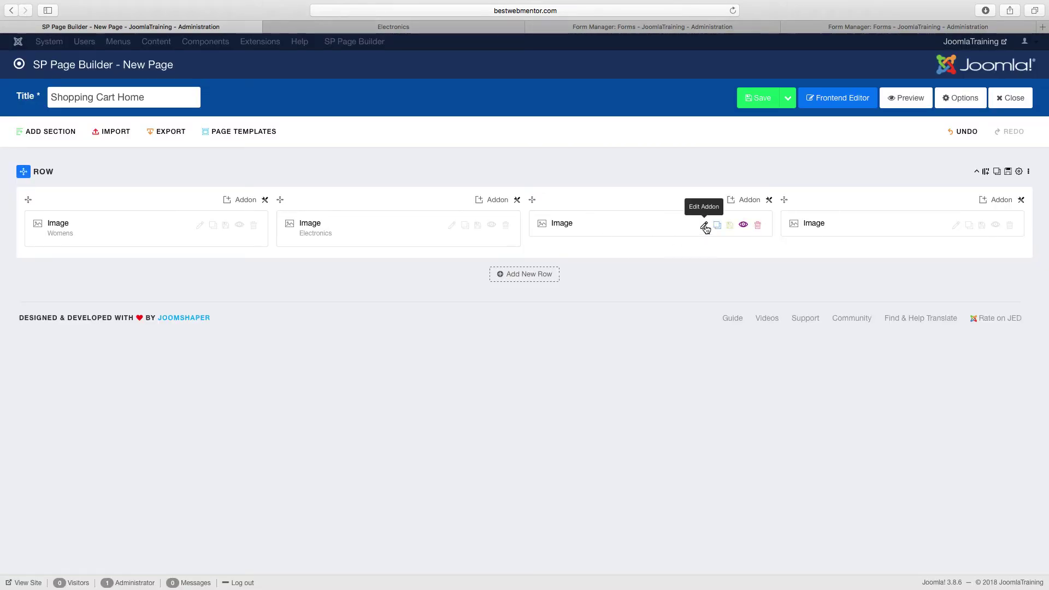
Set both the admin label and the title of the third column's Image addon to Electronics
left_click(705, 229)
left_click(432, 144)
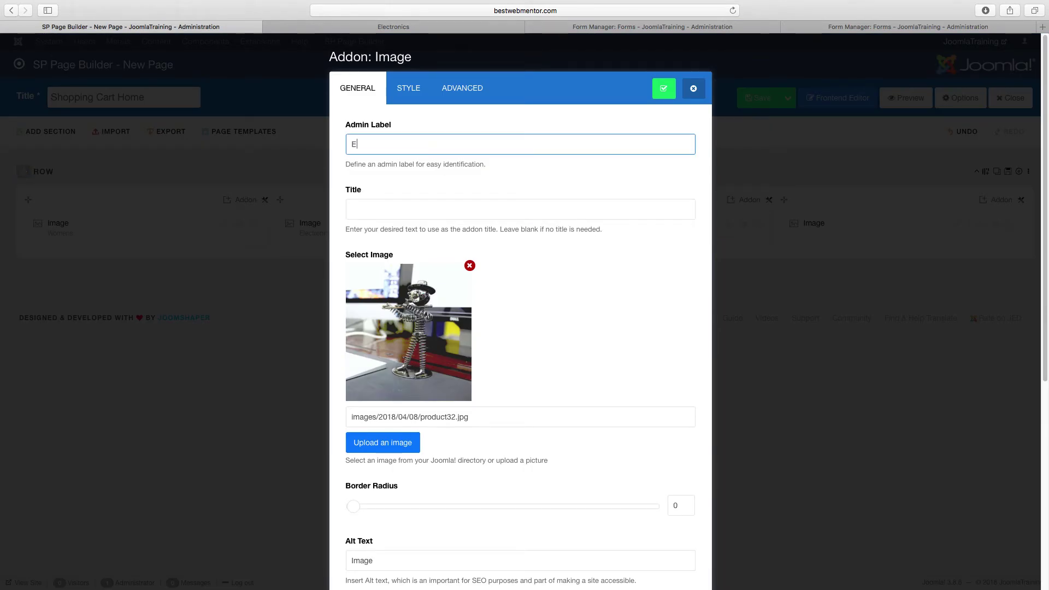
type("Electronics")
left_click(428, 210)
type("Elec")
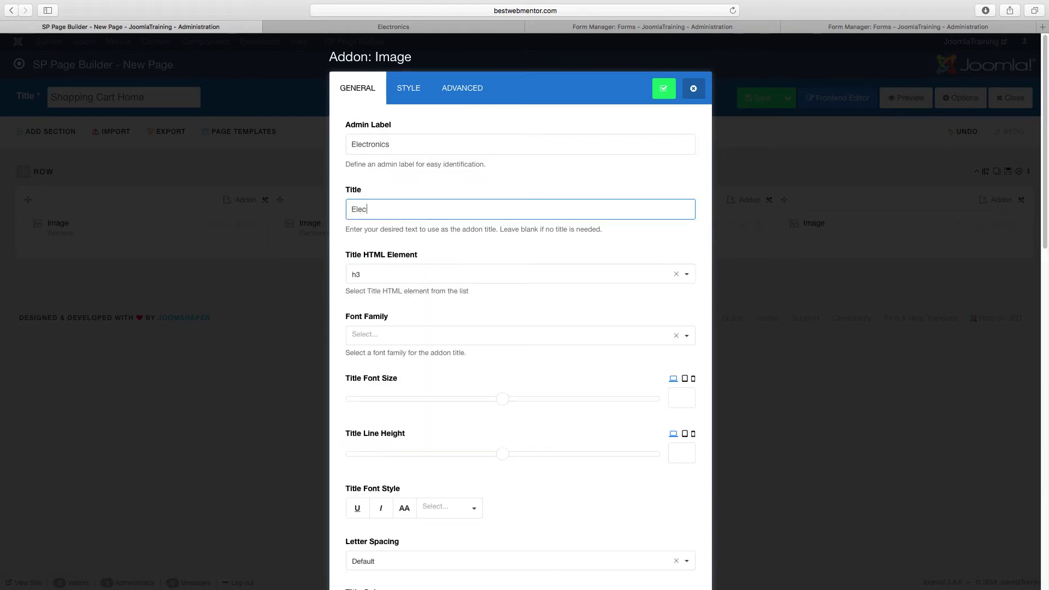
scroll(423, 390, "down", 1)
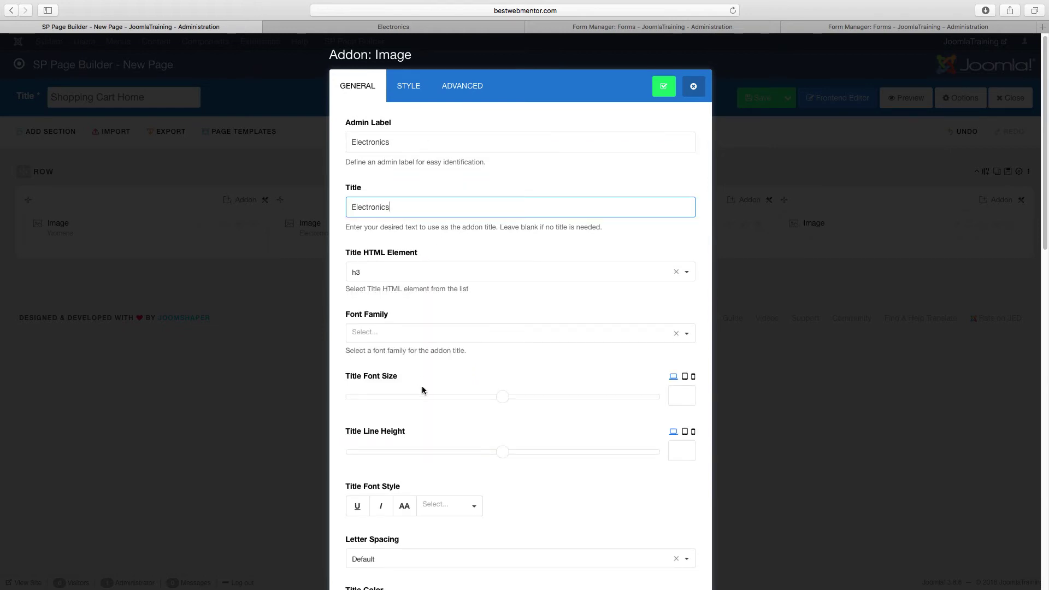
scroll(438, 384, "down", 15)
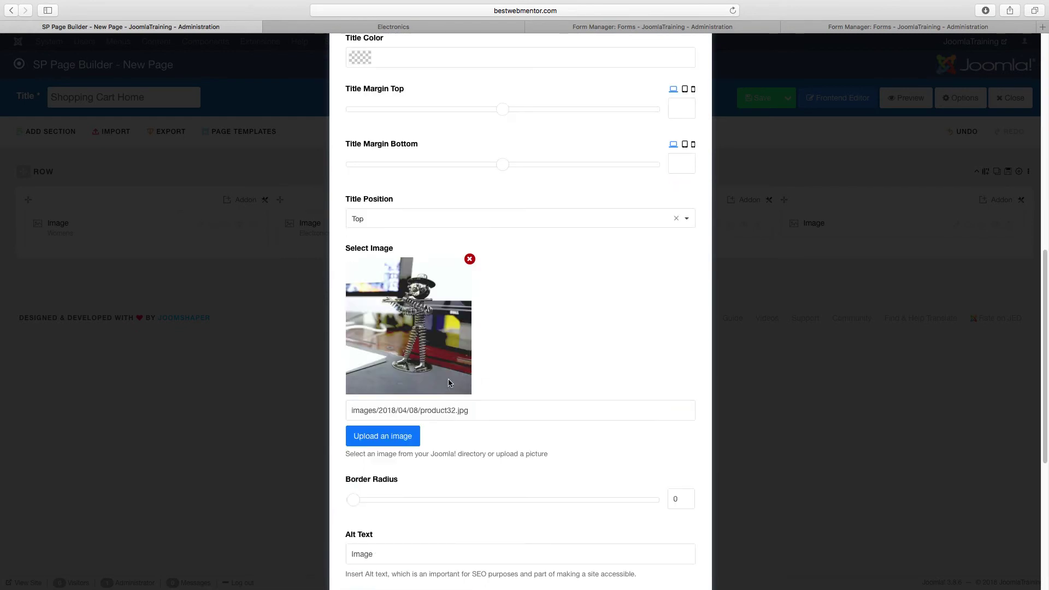
left_click(408, 420)
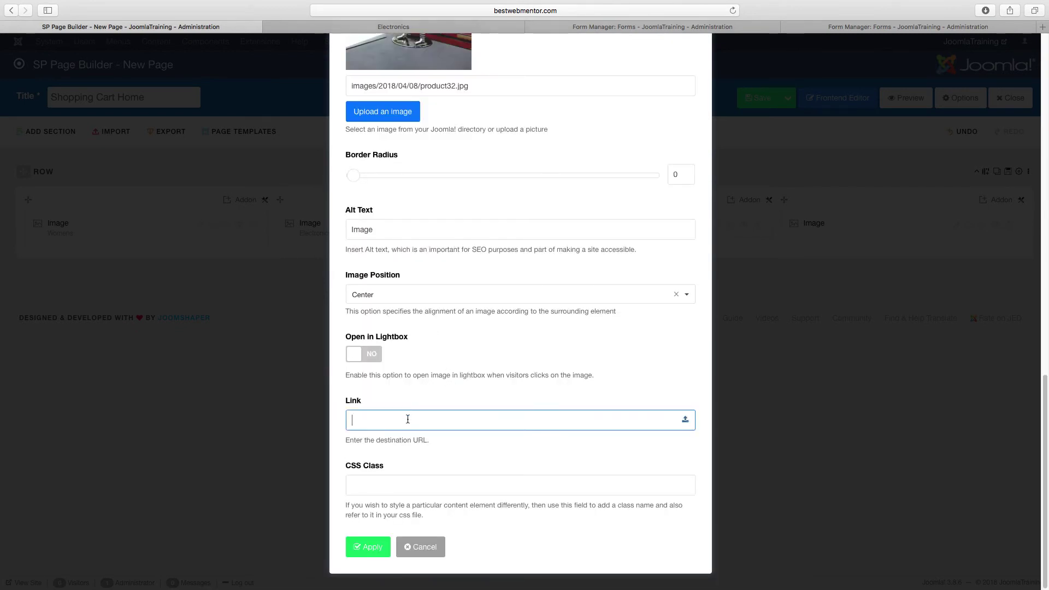
key("super+v")
scroll(437, 383, "down", 3)
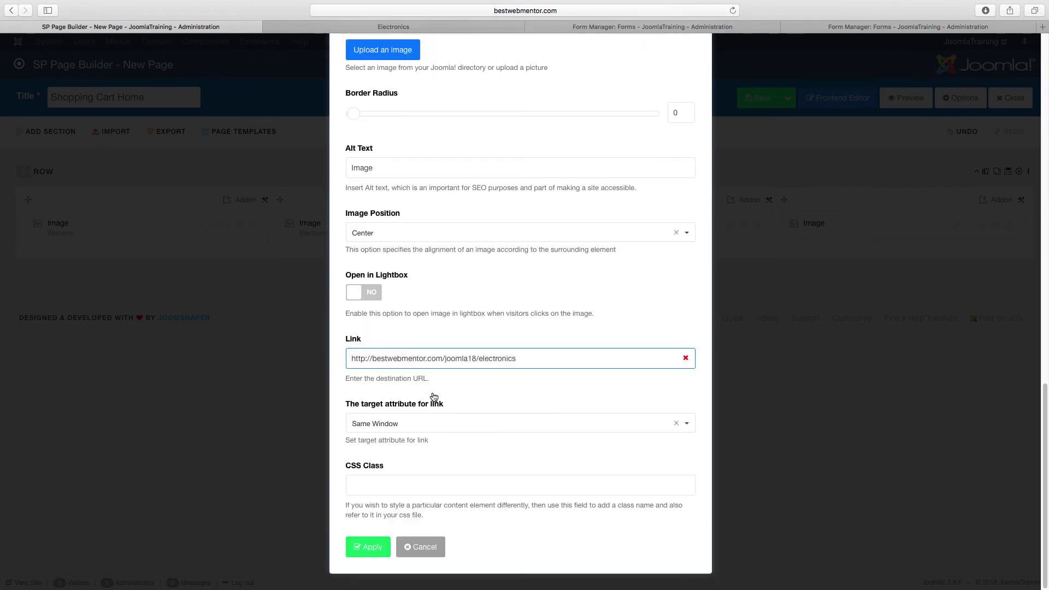
left_click(368, 552)
Change both the admin label and the title of the second column's Image addon to Music
left_click(451, 221)
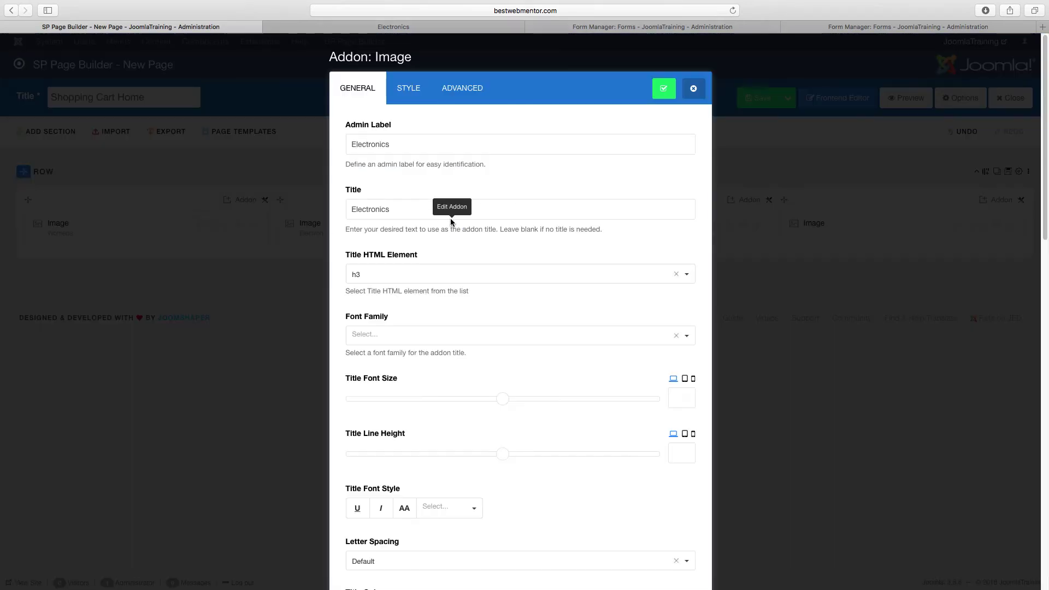
left_click(437, 144)
key("super+a")
type("Music")
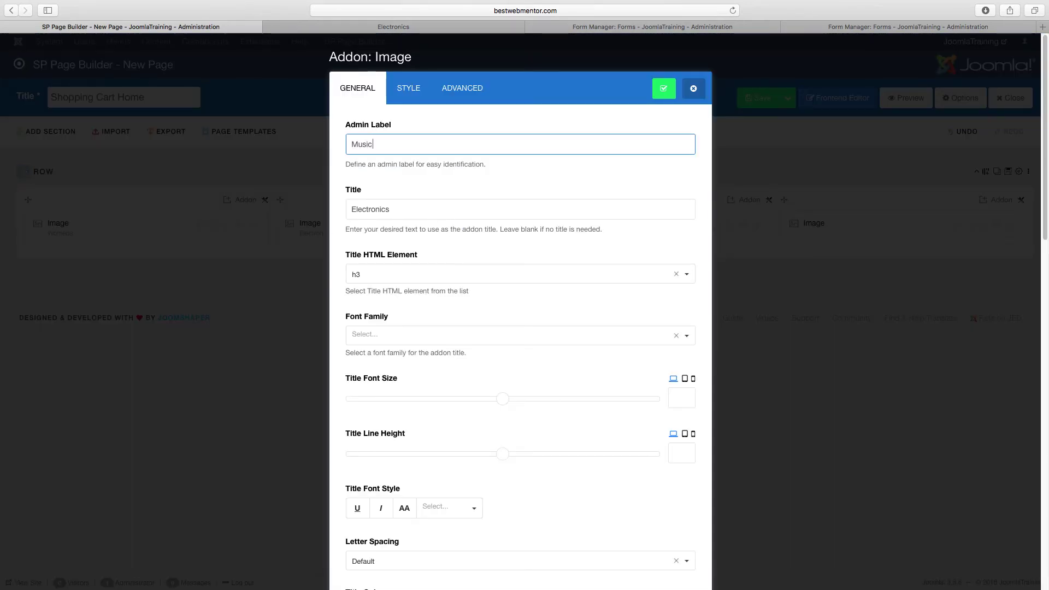
left_click(403, 211)
key("super+a")
type("Mu")
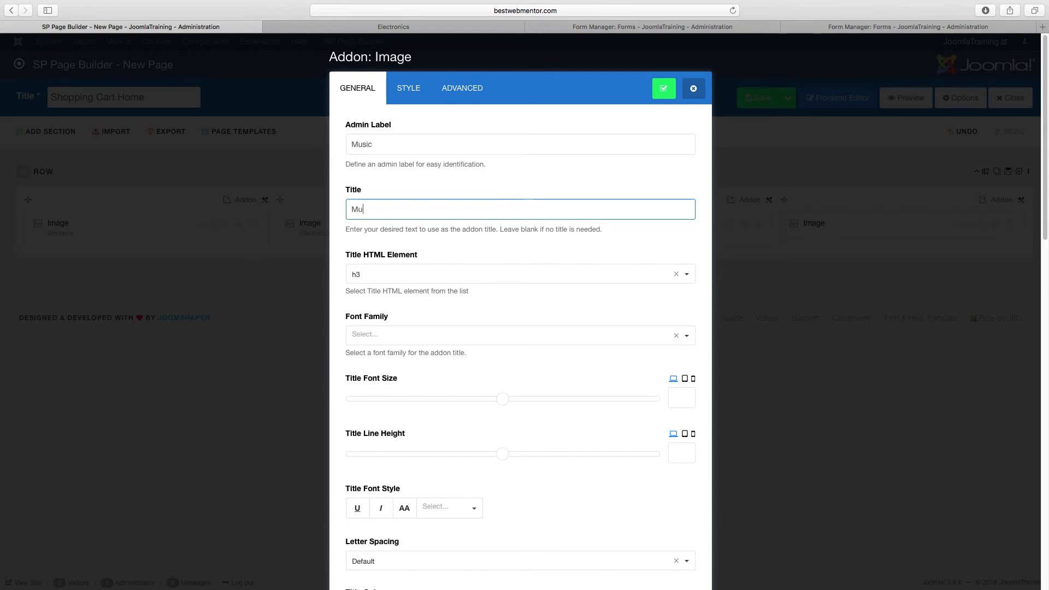
Copy the web address of the site's Music page for the second column image's link
left_click(458, 27)
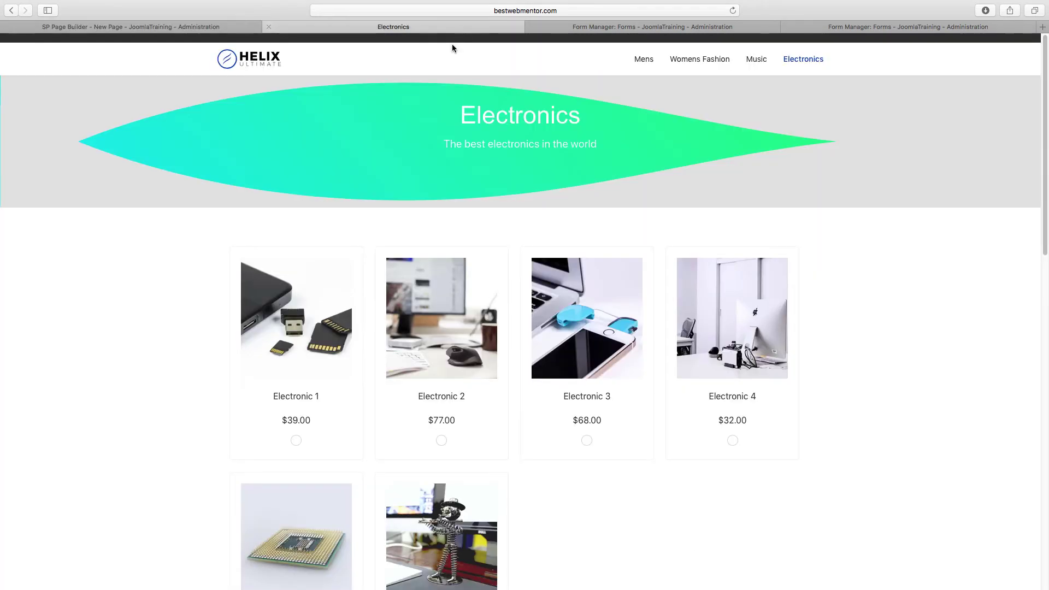
left_click(757, 59)
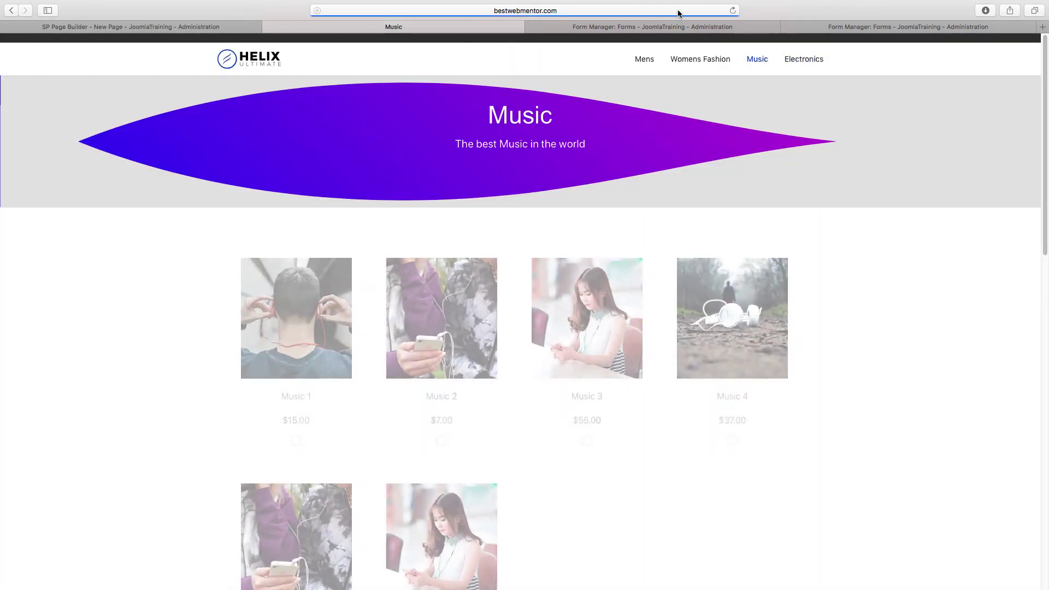
left_click(680, 11)
key("super+c")
left_click(886, 140)
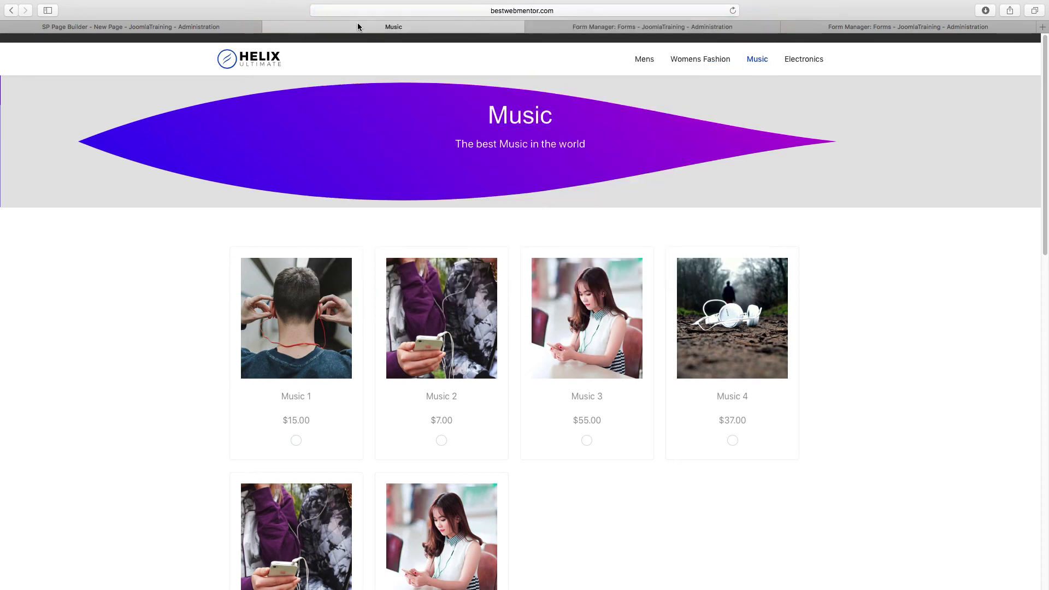
left_click(203, 28)
scroll(443, 317, "down", 10)
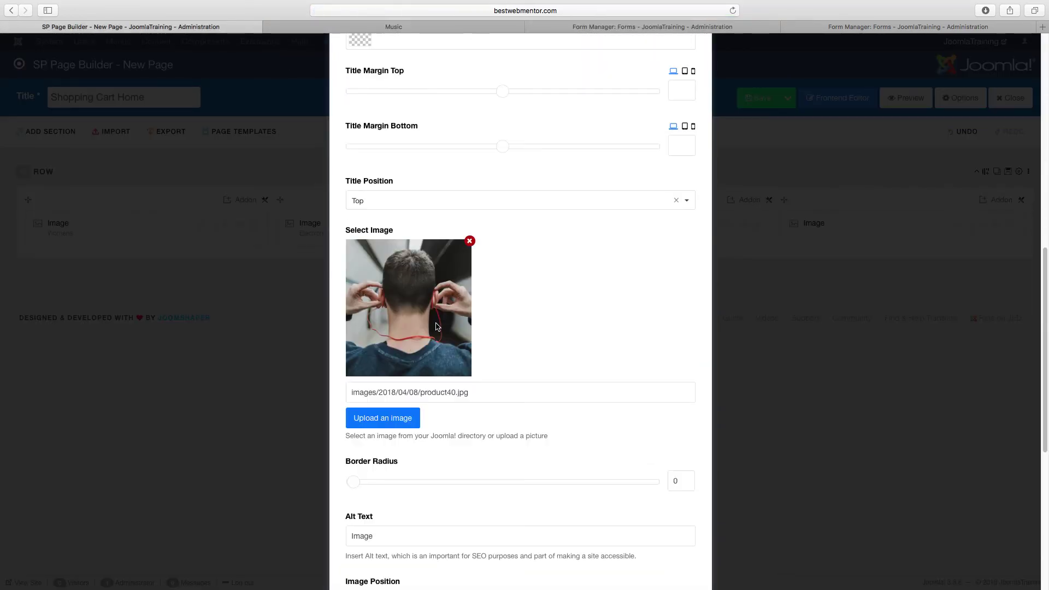
scroll(427, 371, "down", 2)
scroll(417, 438, "down", 5)
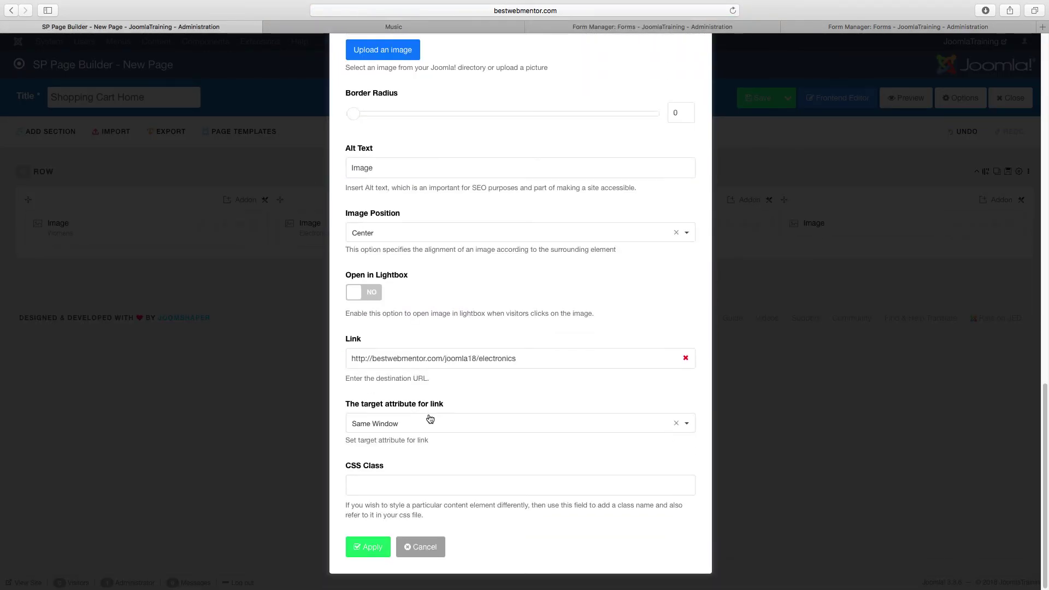
triple_click(439, 352)
key("super+v")
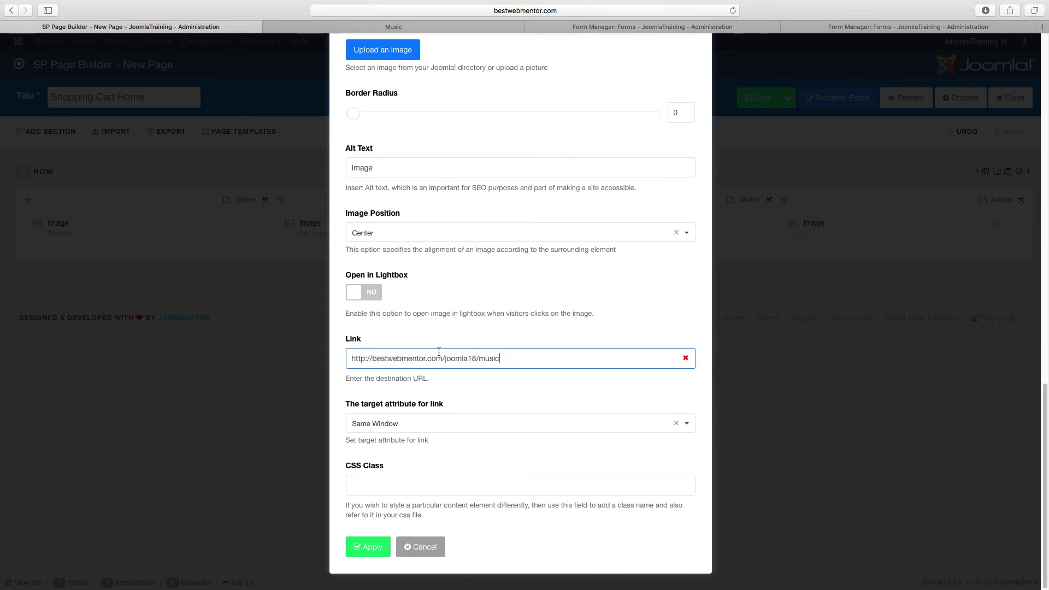
left_click(369, 547)
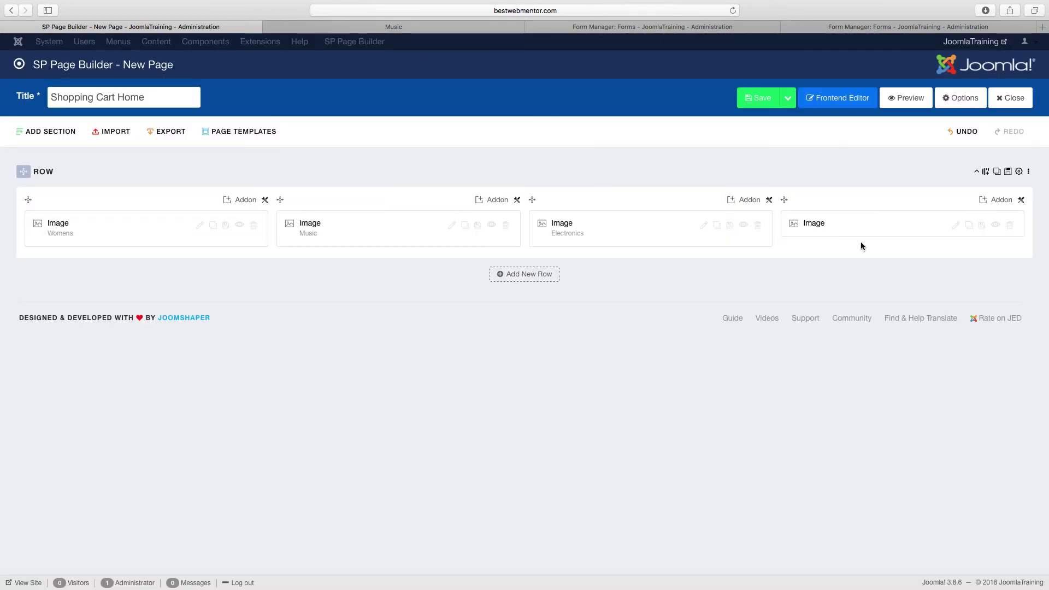
Set both the admin label and the title of the fourth column's Image addon to Mens
left_click(956, 225)
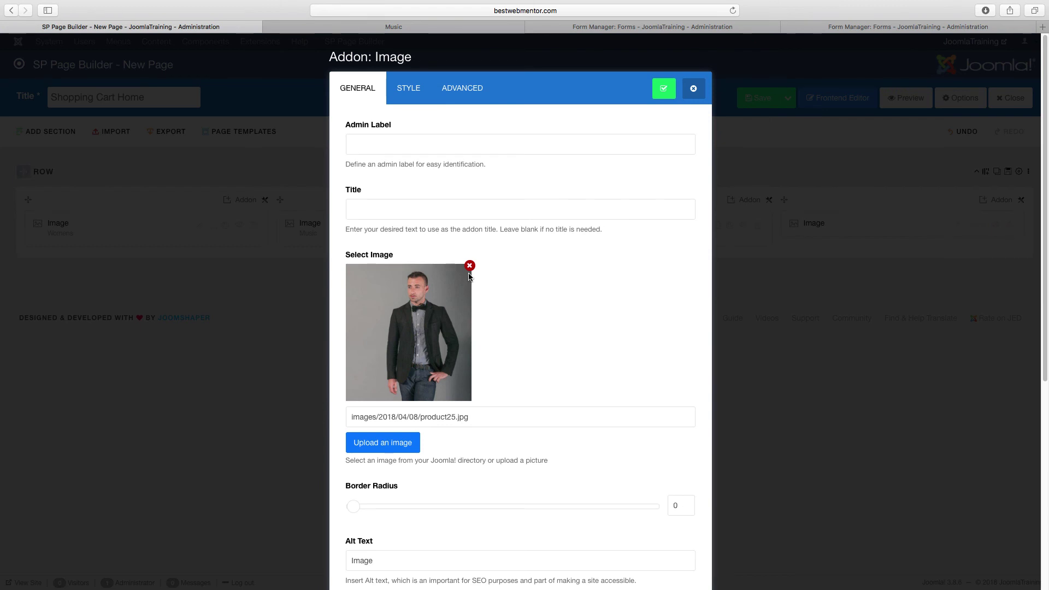
left_click(405, 214)
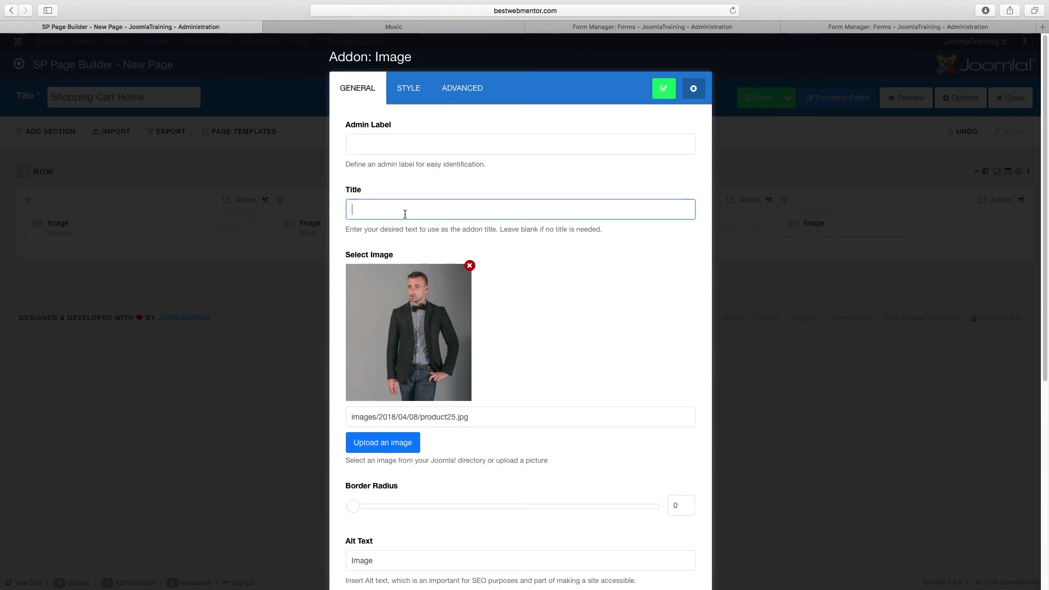
left_click(408, 150)
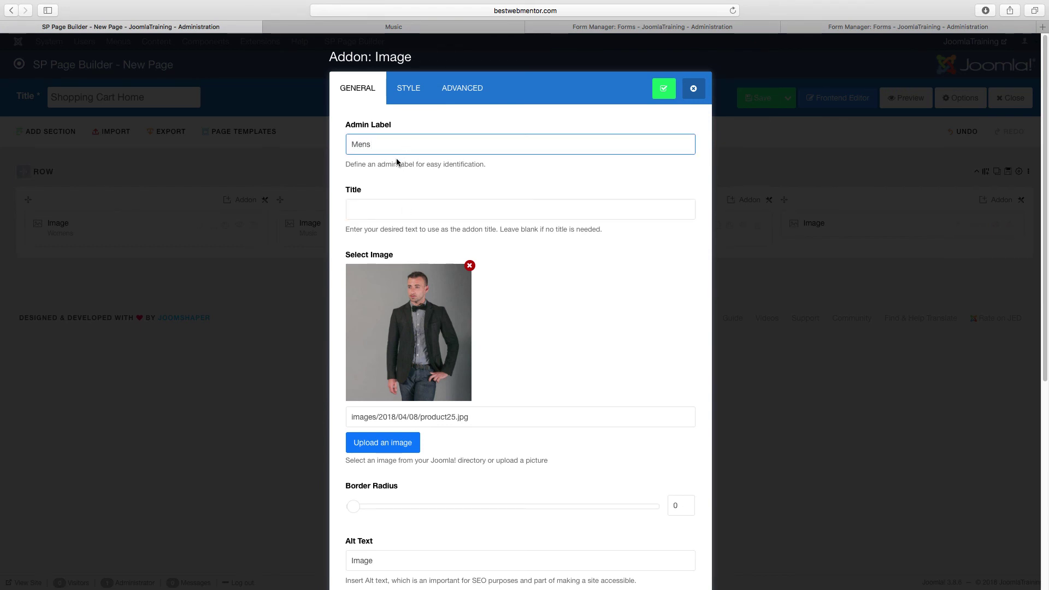
left_click(386, 207)
type("Men")
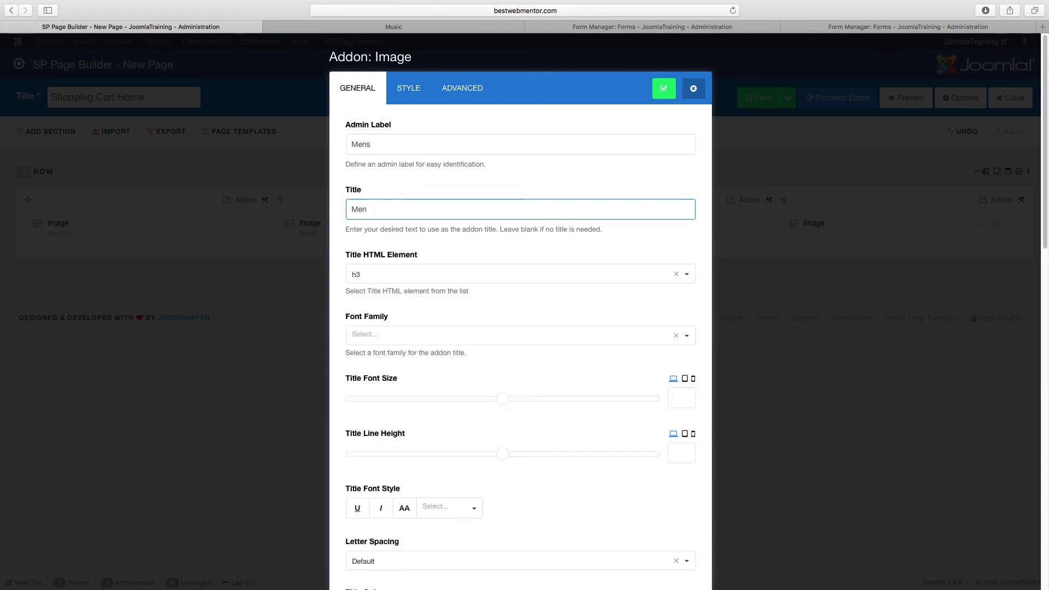
type("s")
Copy the web address of the site's Mens page for the fourth column image's link
scroll(454, 306, "down", 7)
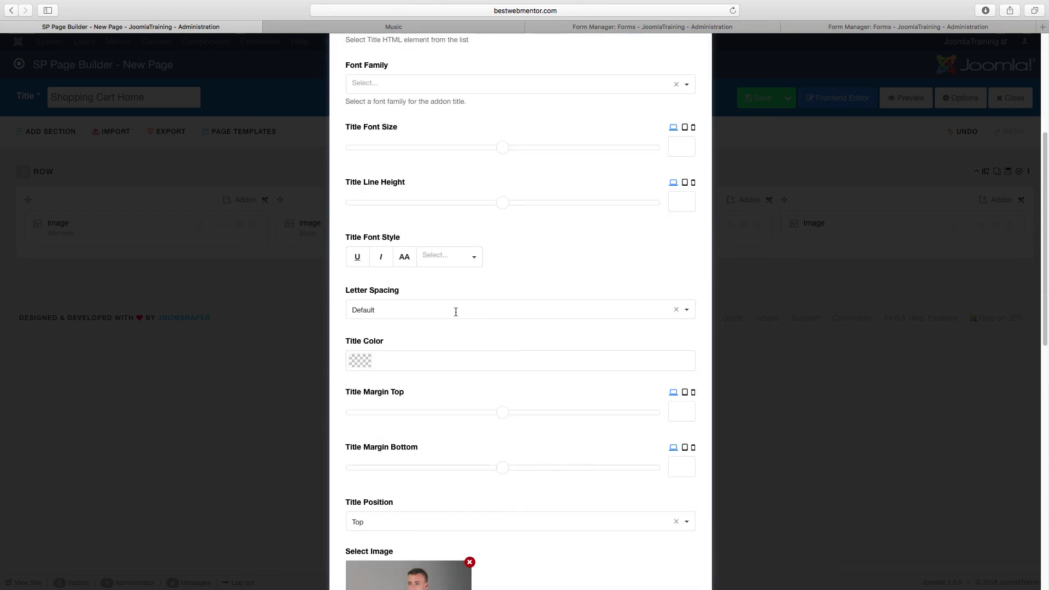
left_click(467, 31)
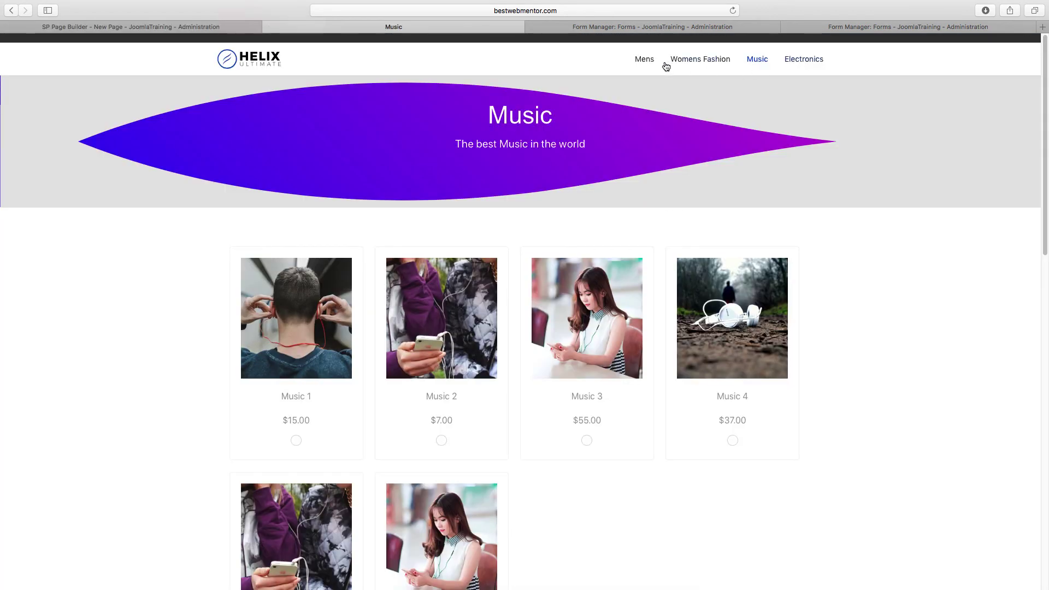
left_click(643, 59)
left_click(647, 11)
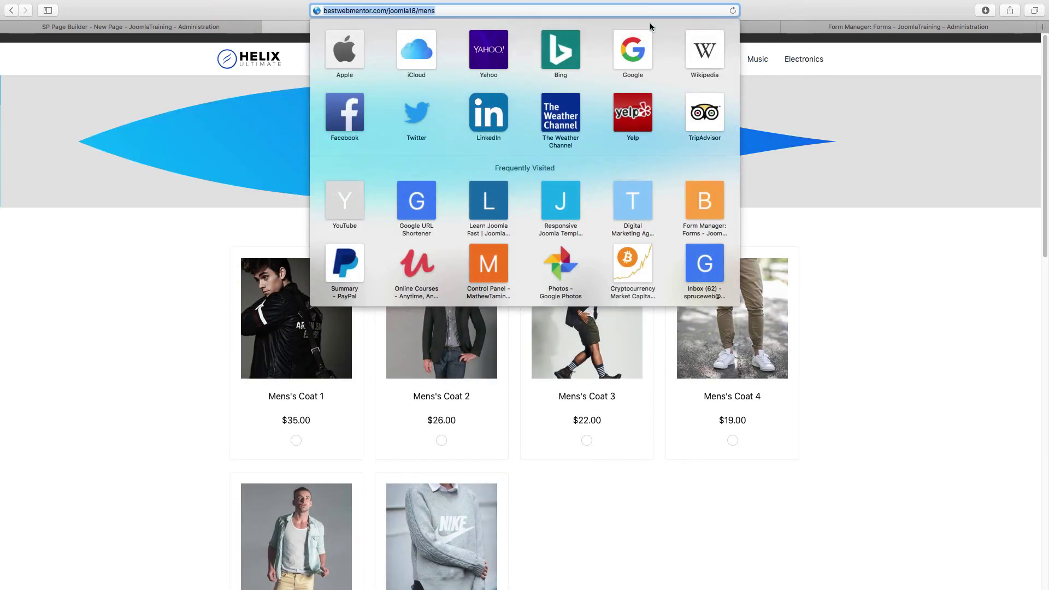
left_click(905, 190)
Set the fourth column image's link to the copied address of the Mens page
left_click(217, 27)
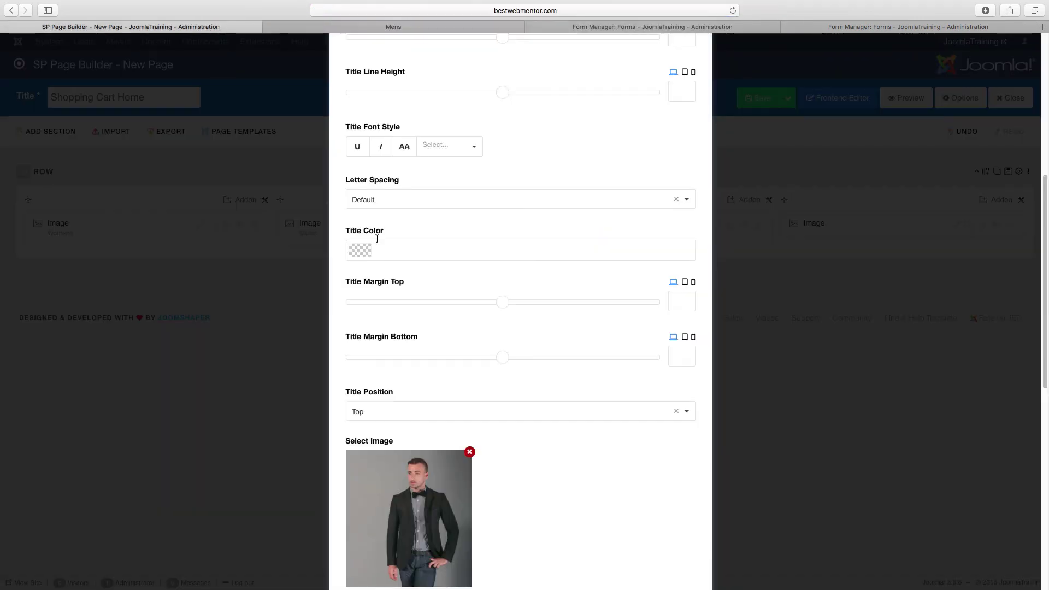
scroll(388, 251, "down", 10)
left_click(408, 421)
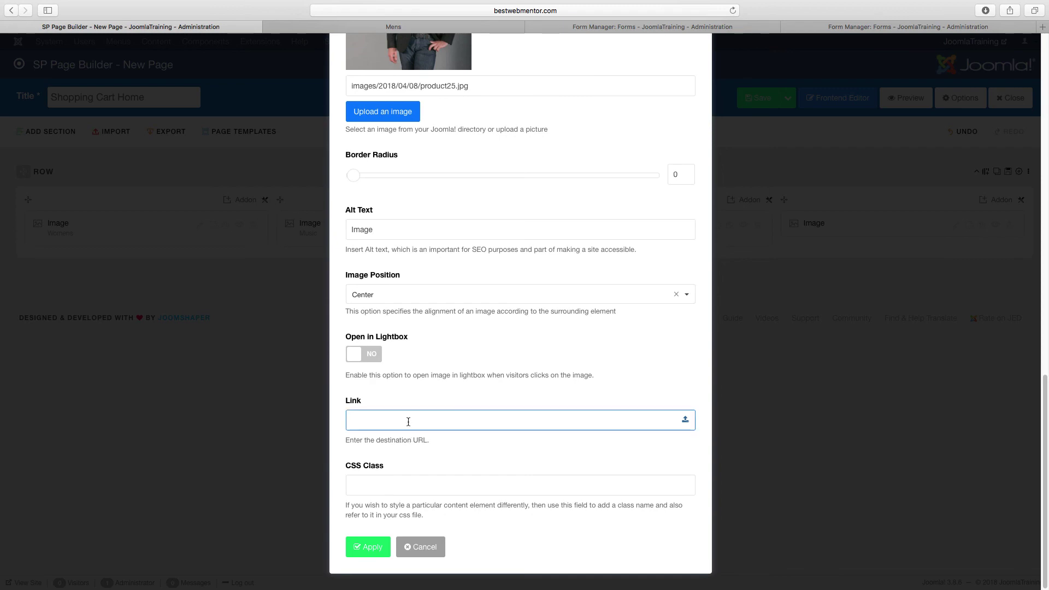